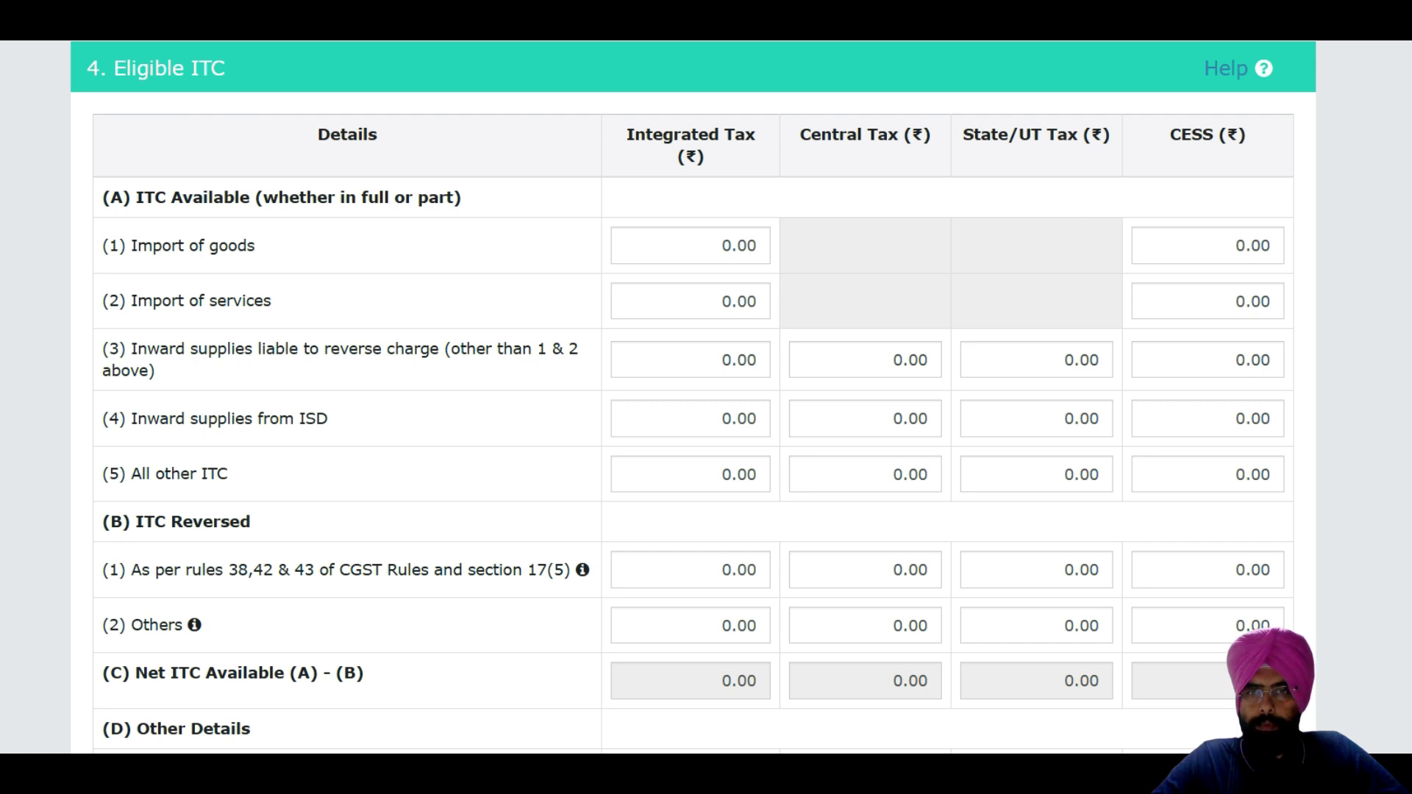
# Enter available ITC of 18,000 integrated tax for import of services, plus 9,000 integrated and 5,580 central tax for reverse-charge inward supplies
pyautogui.click(691, 300)
pyautogui.write('18000')
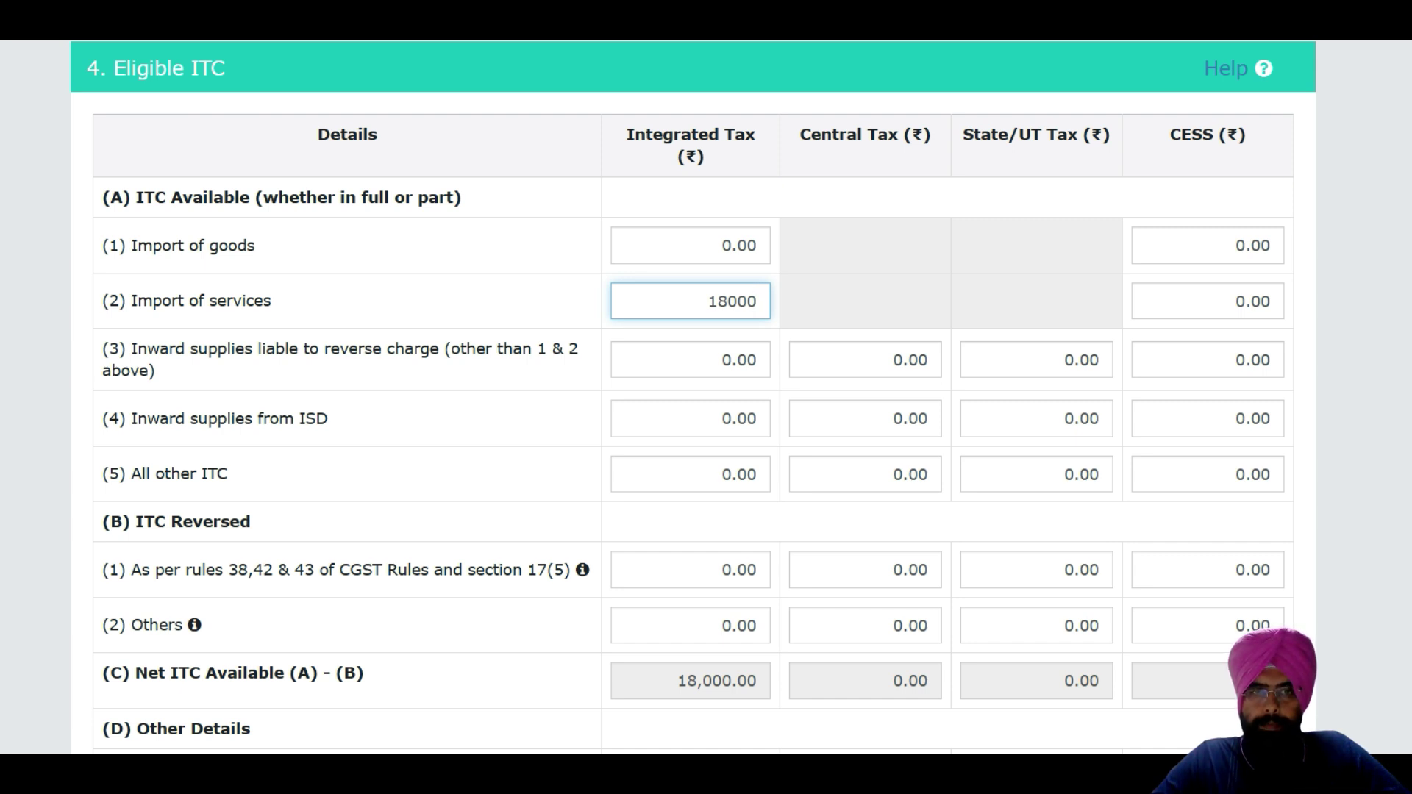
pyautogui.click(690, 359)
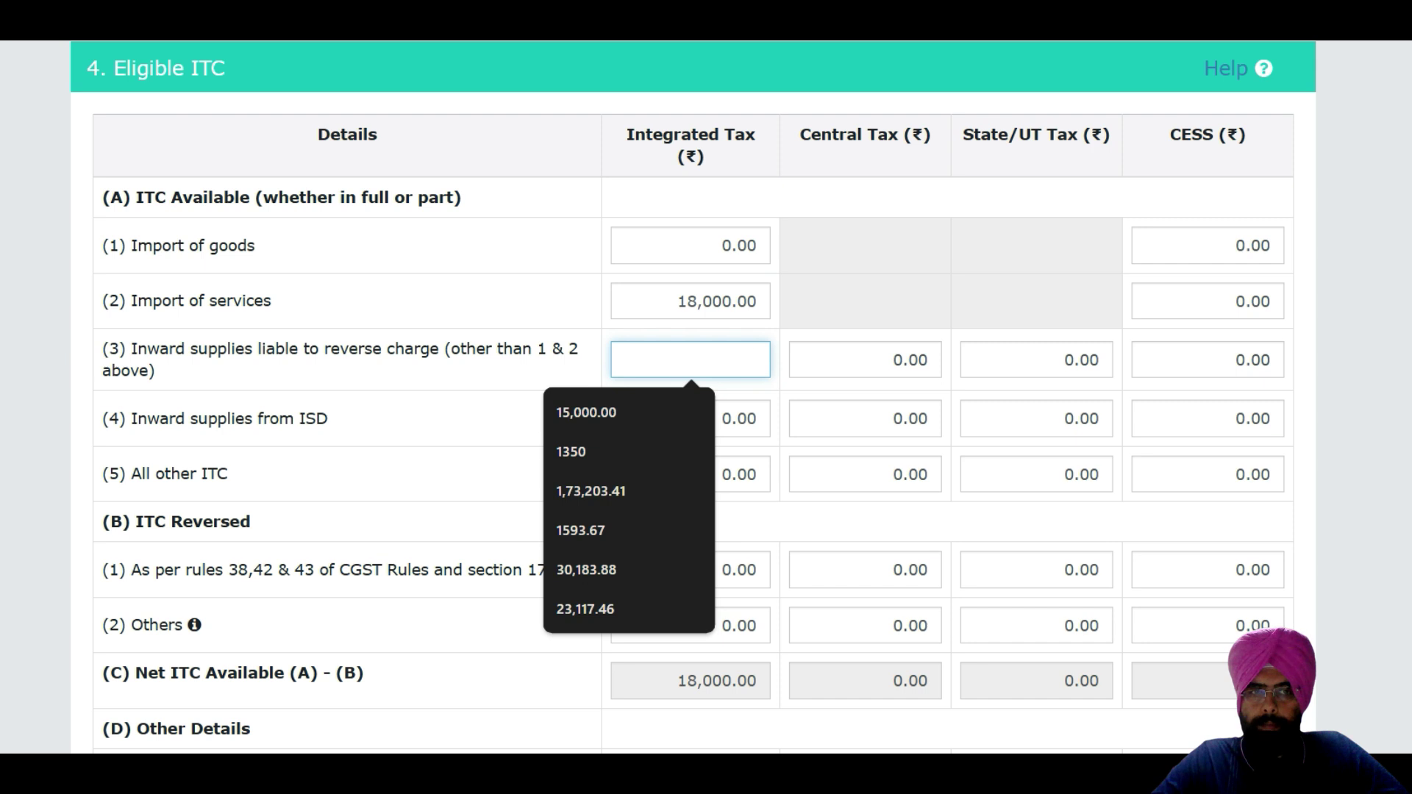
pyautogui.write('9000')
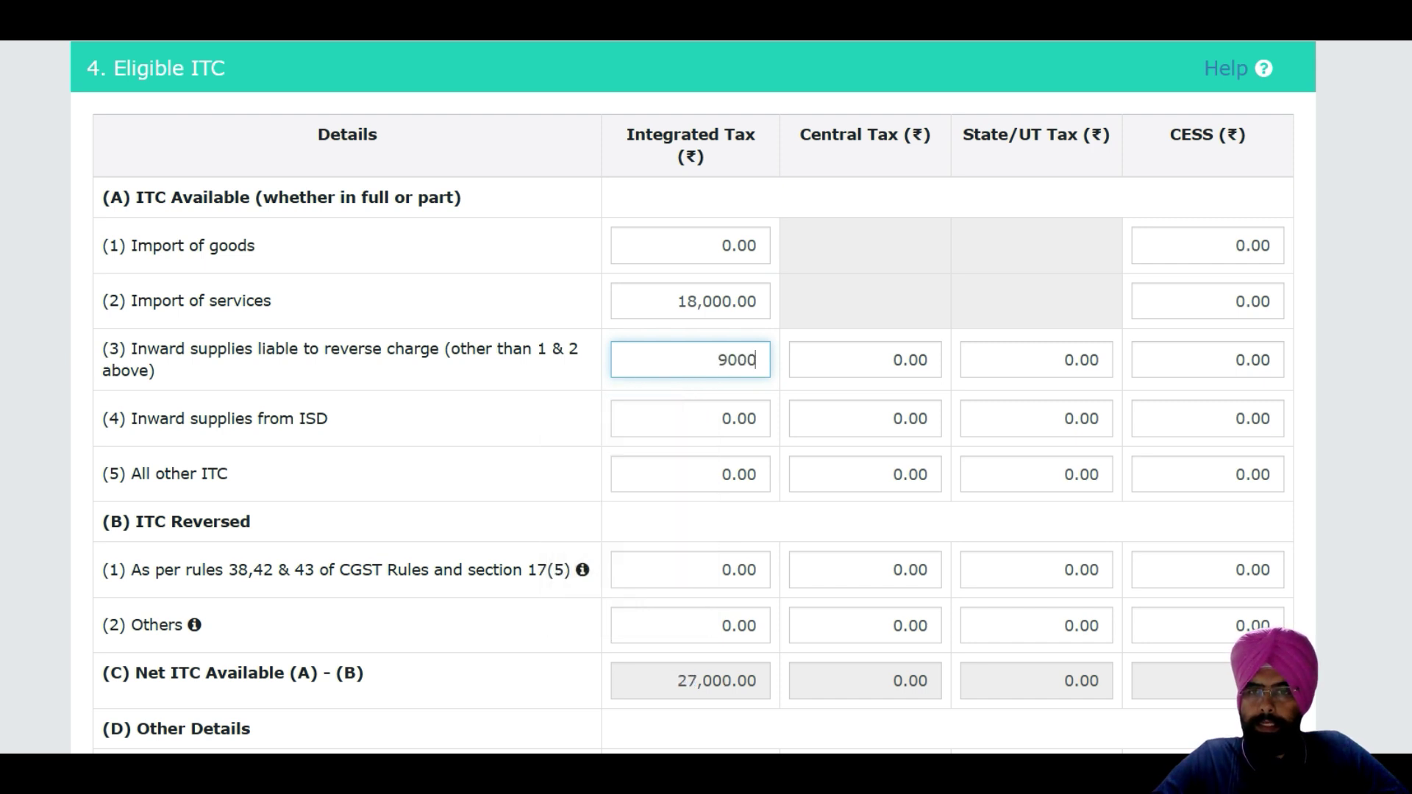
pyautogui.click(865, 359)
pyautogui.write('5580')
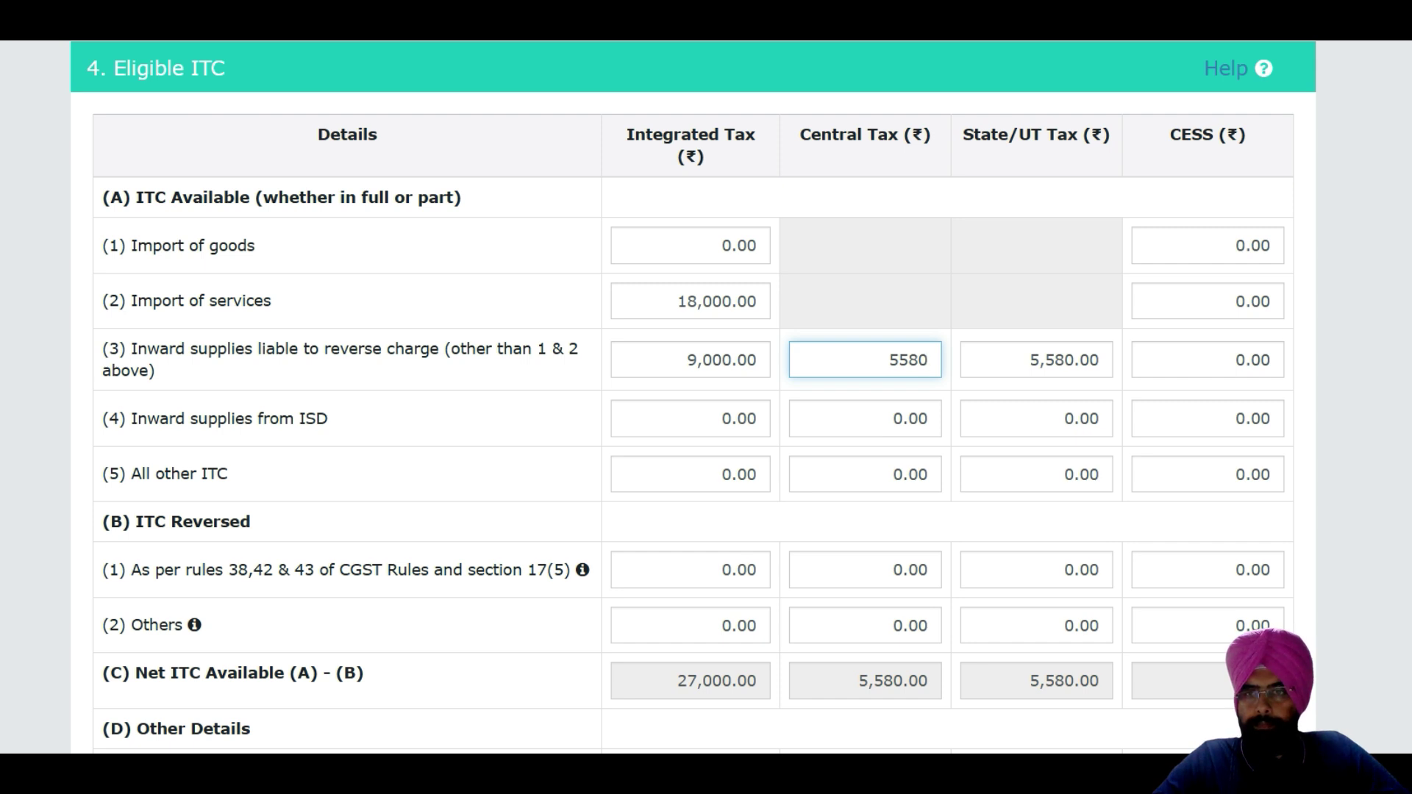
pyautogui.press('Tab')
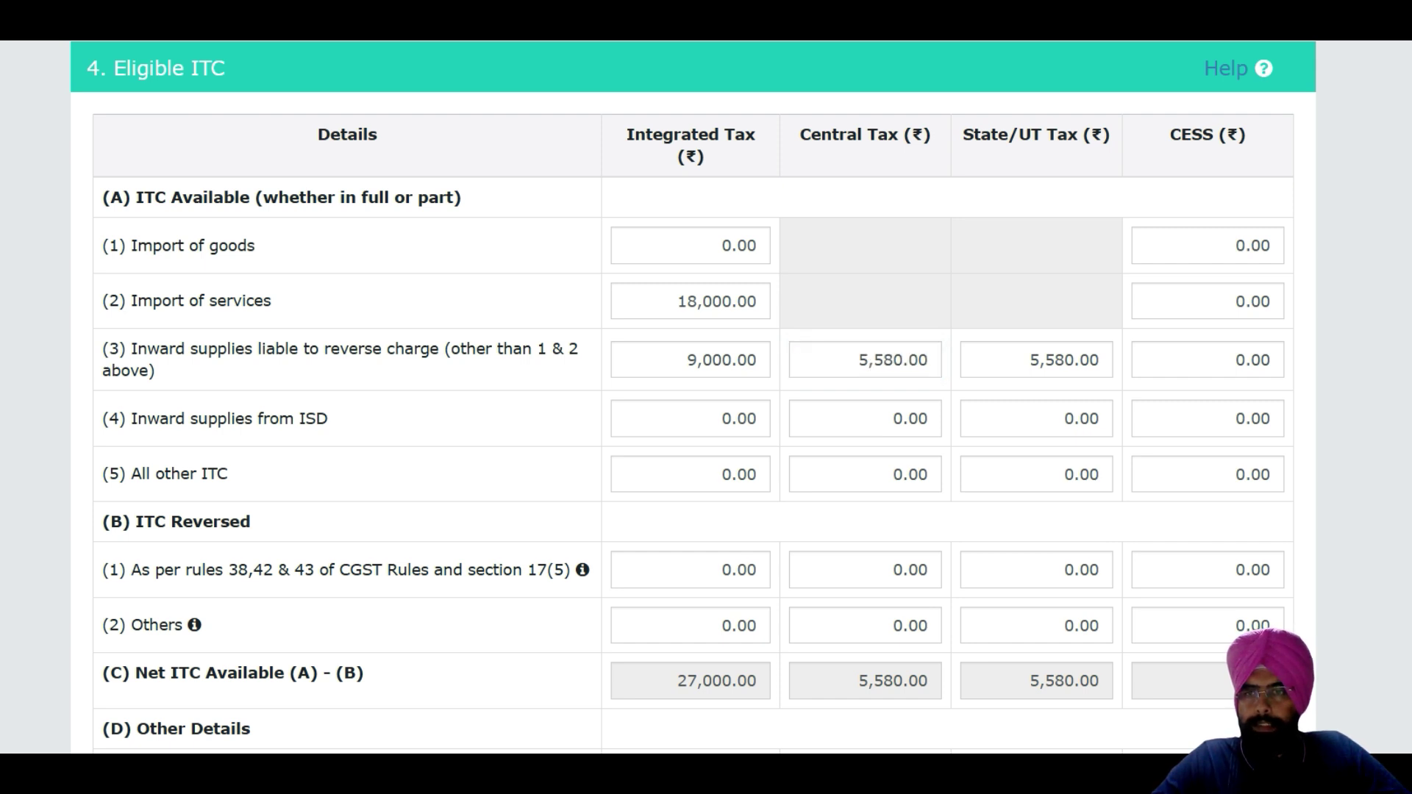
# Review the Eligible ITC table, confirm its entries and return to the GSTR-3B summary page
pyautogui.scroll(-1, 693, 397)
pyautogui.scroll(1, 693, 397)
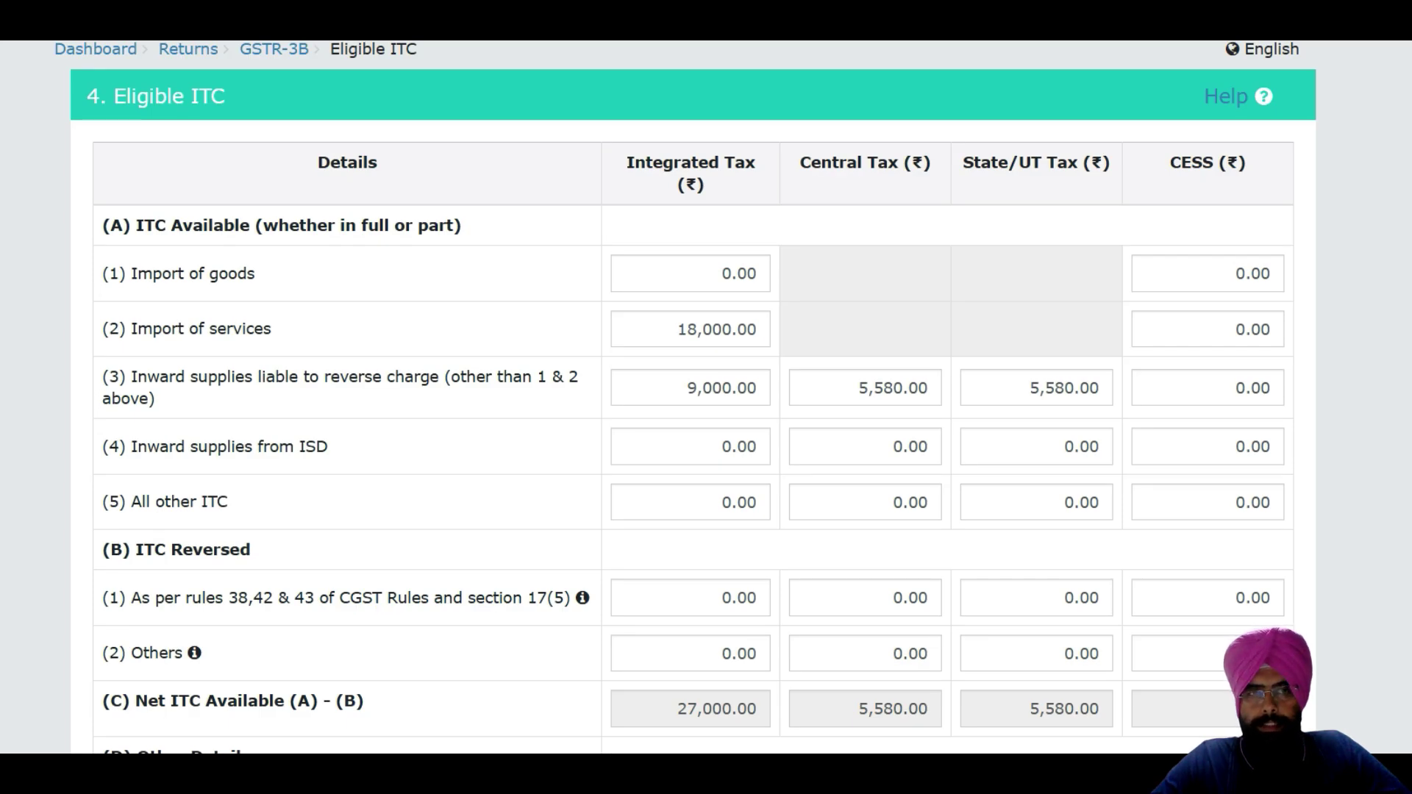
pyautogui.scroll(1, 693, 397)
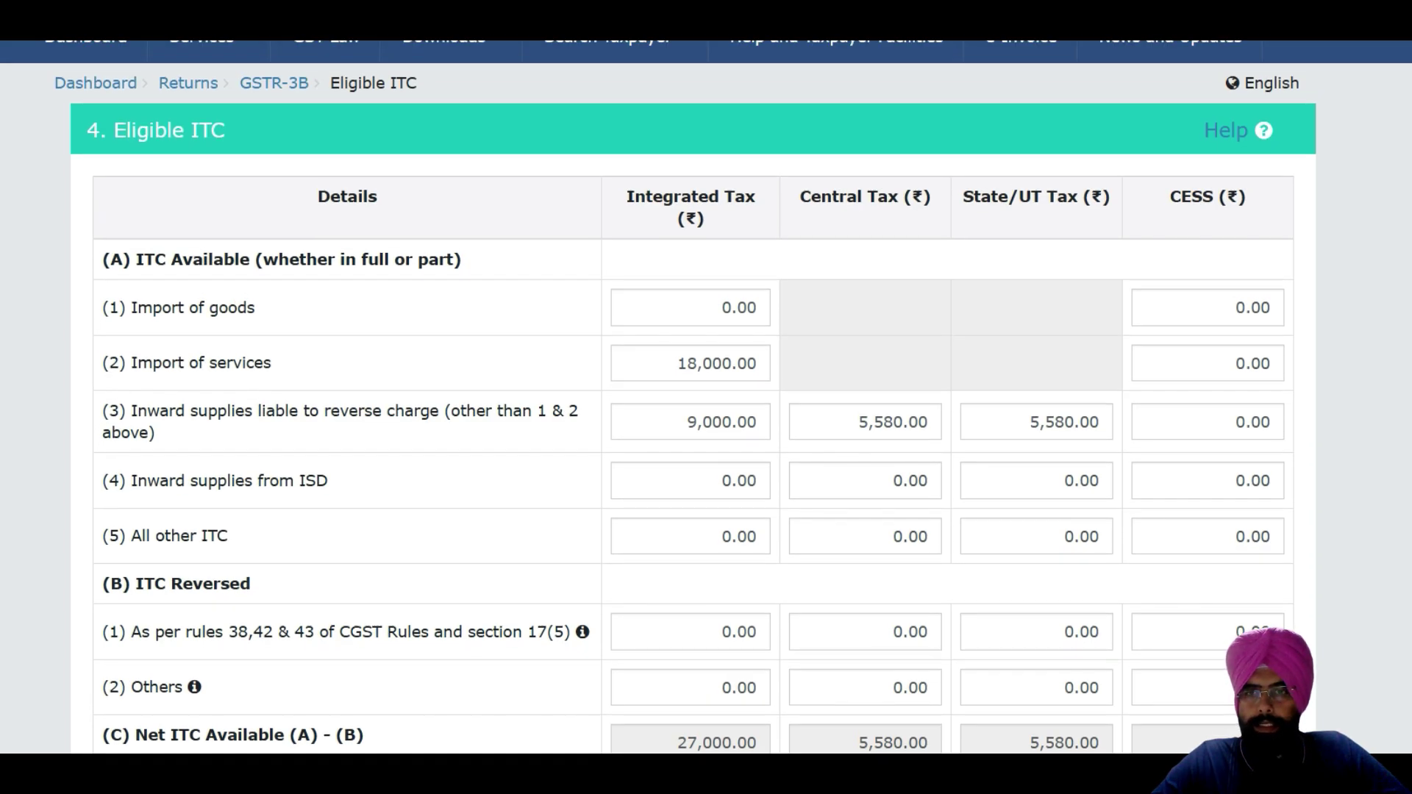
pyautogui.scroll(-1, 693, 397)
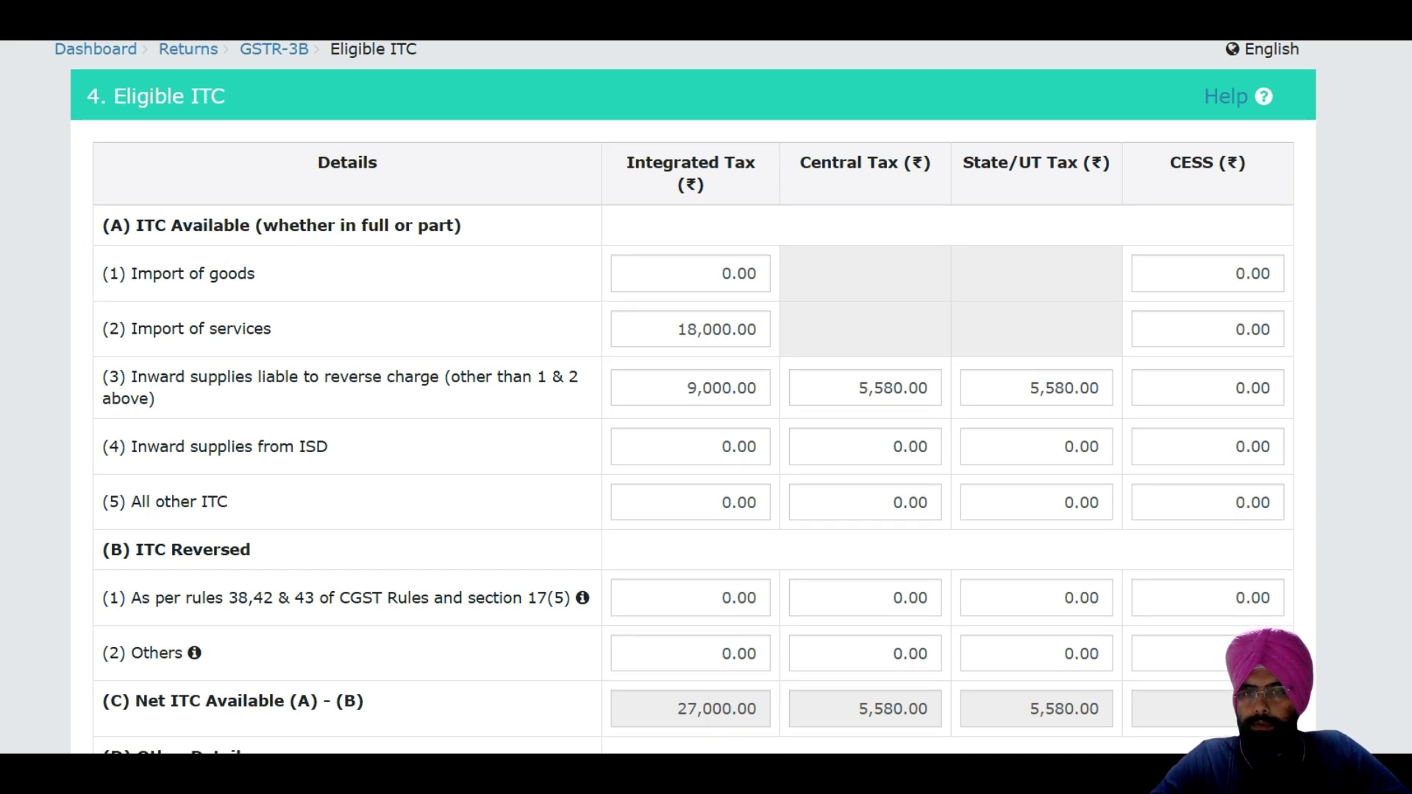
pyautogui.scroll(1, 694, 397)
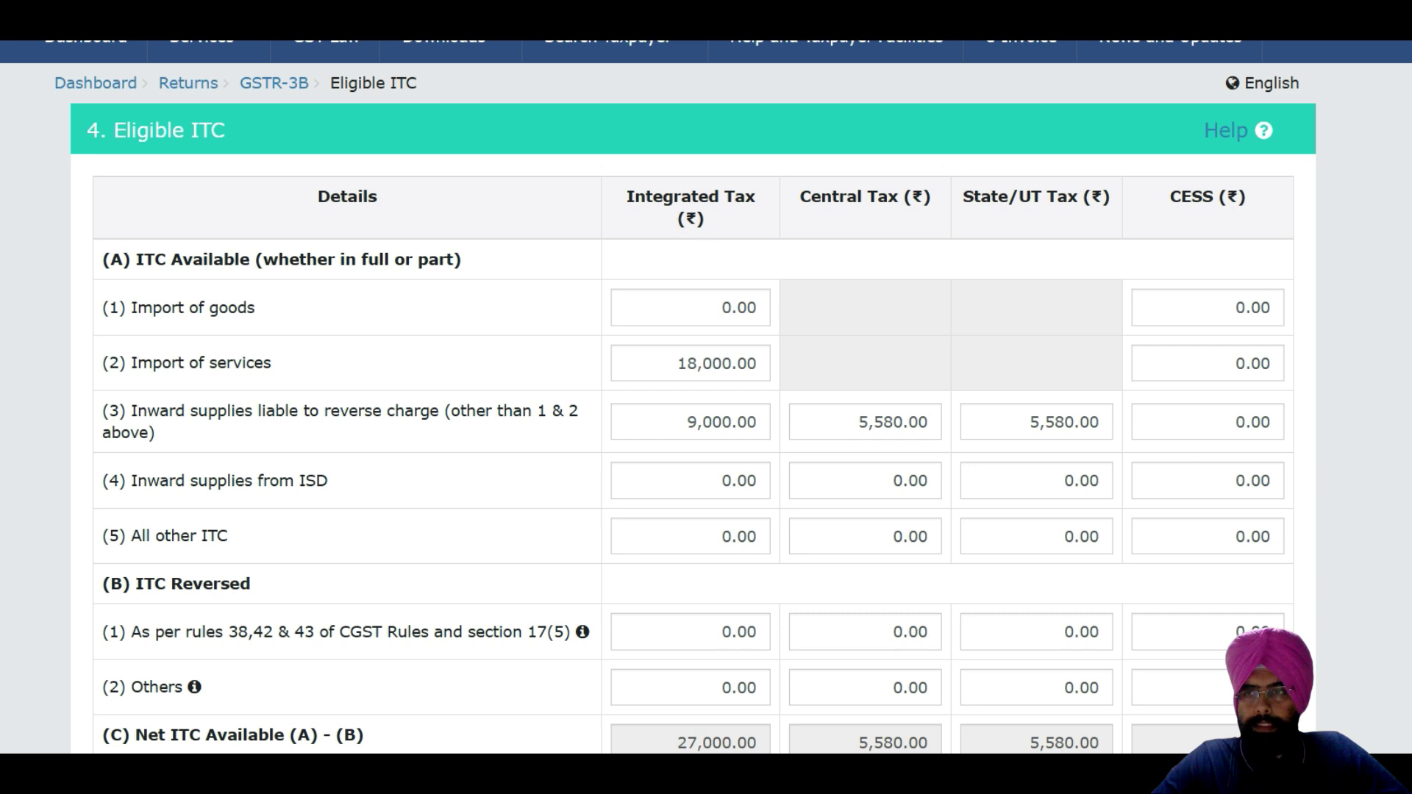
pyautogui.scroll(-8, 706, 397)
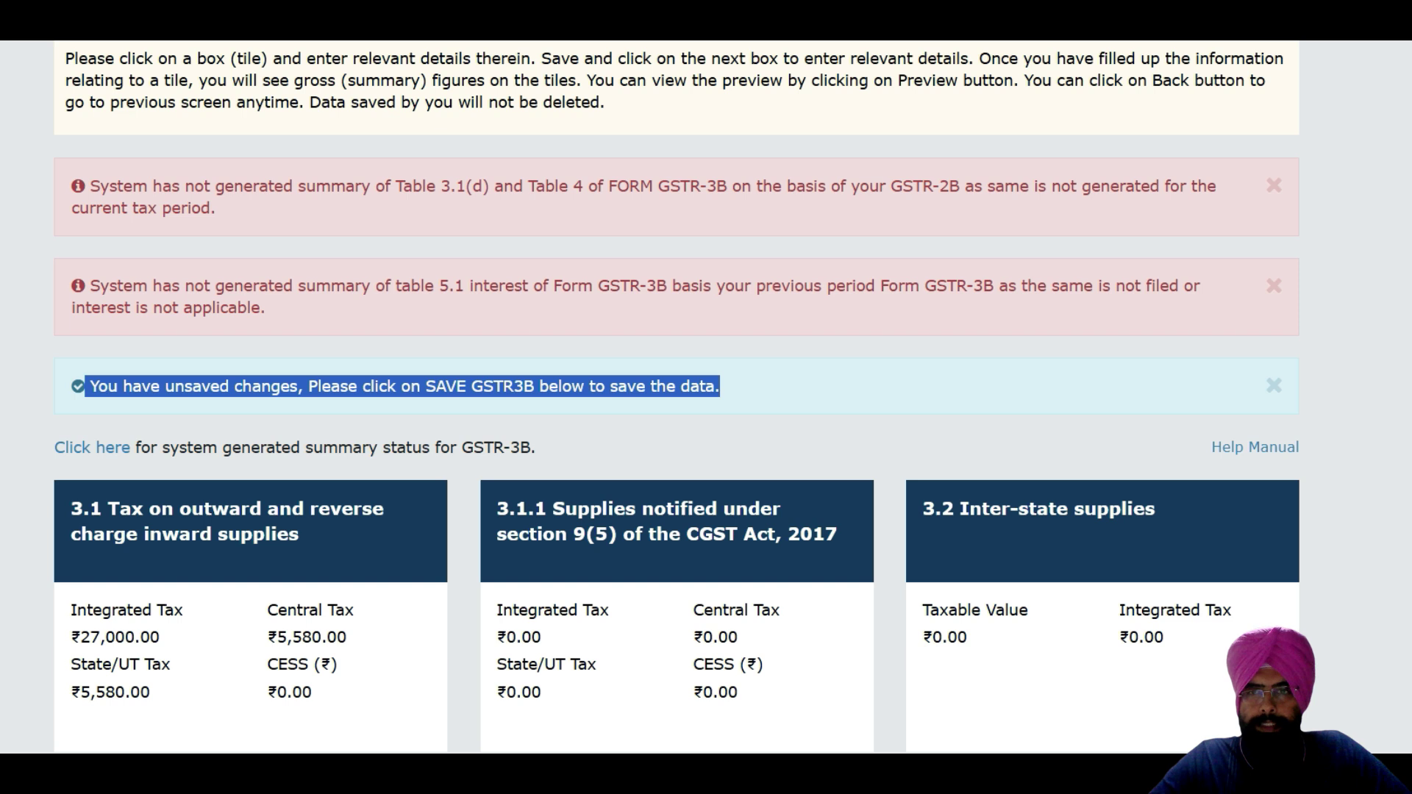
# Save the GSTR-3B draft with its unsaved changes and proceed to the payment of tax
pyautogui.moveTo(858, 186); pyautogui.dragTo(1034, 186)
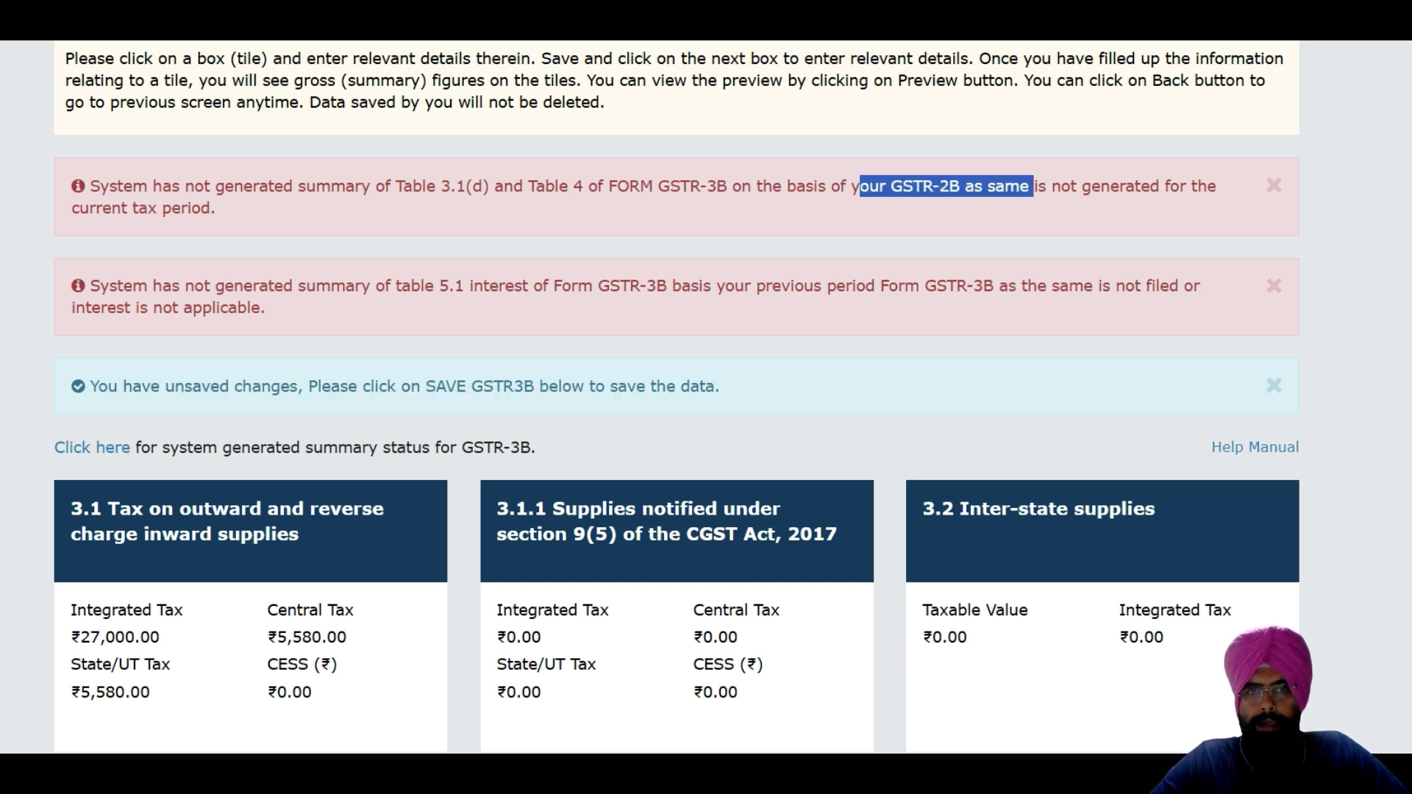
pyautogui.scroll(-5, 676, 397)
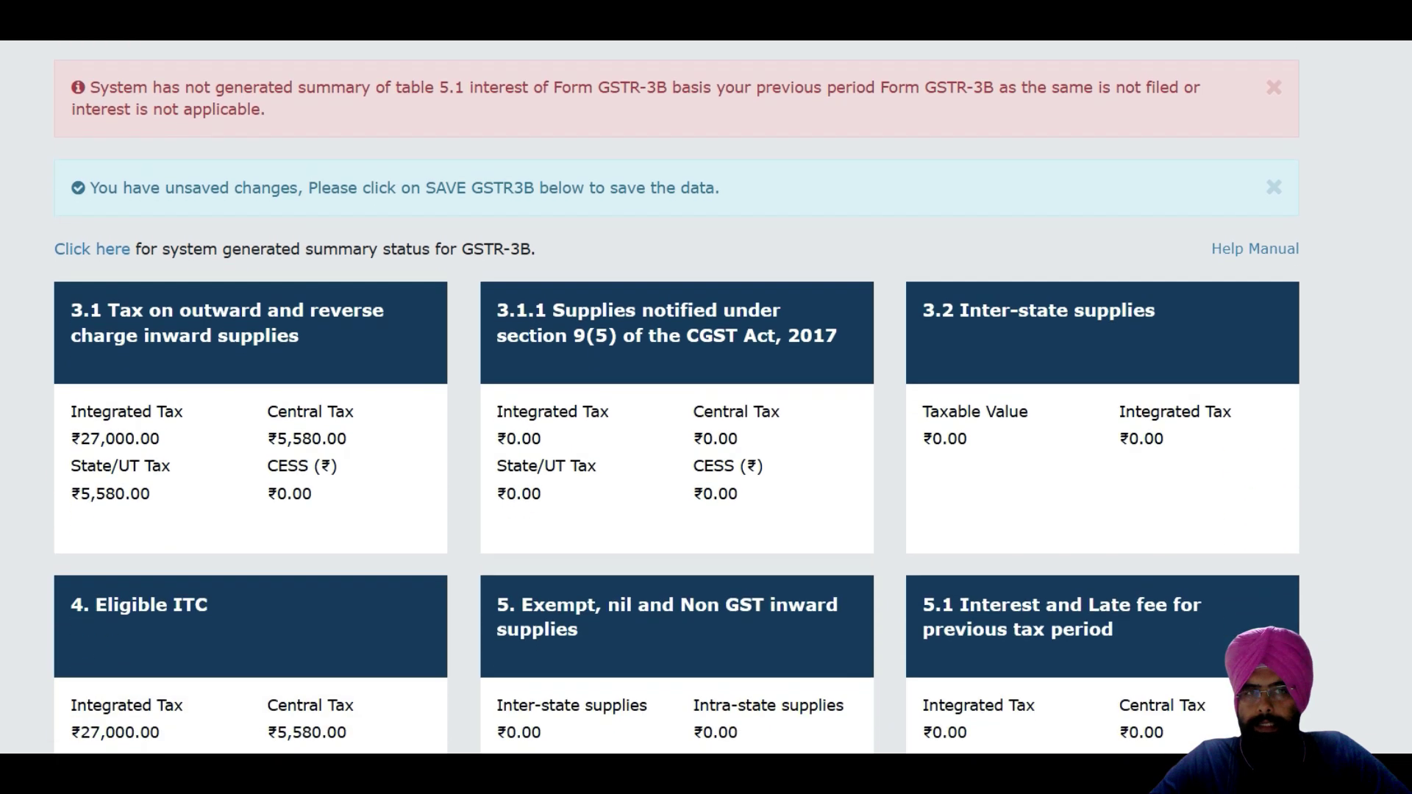
pyautogui.scroll(-4, 677, 397)
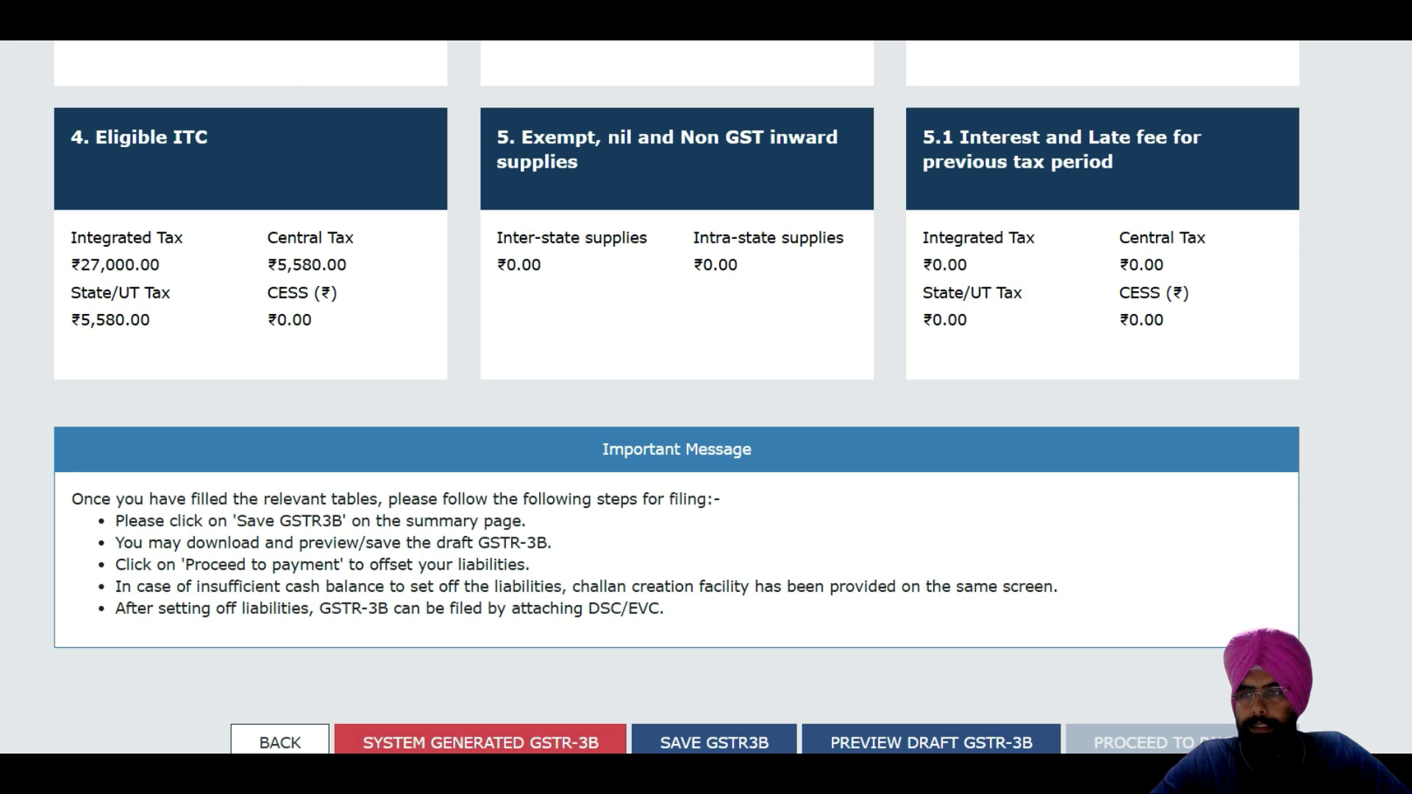
pyautogui.scroll(-1, 677, 397)
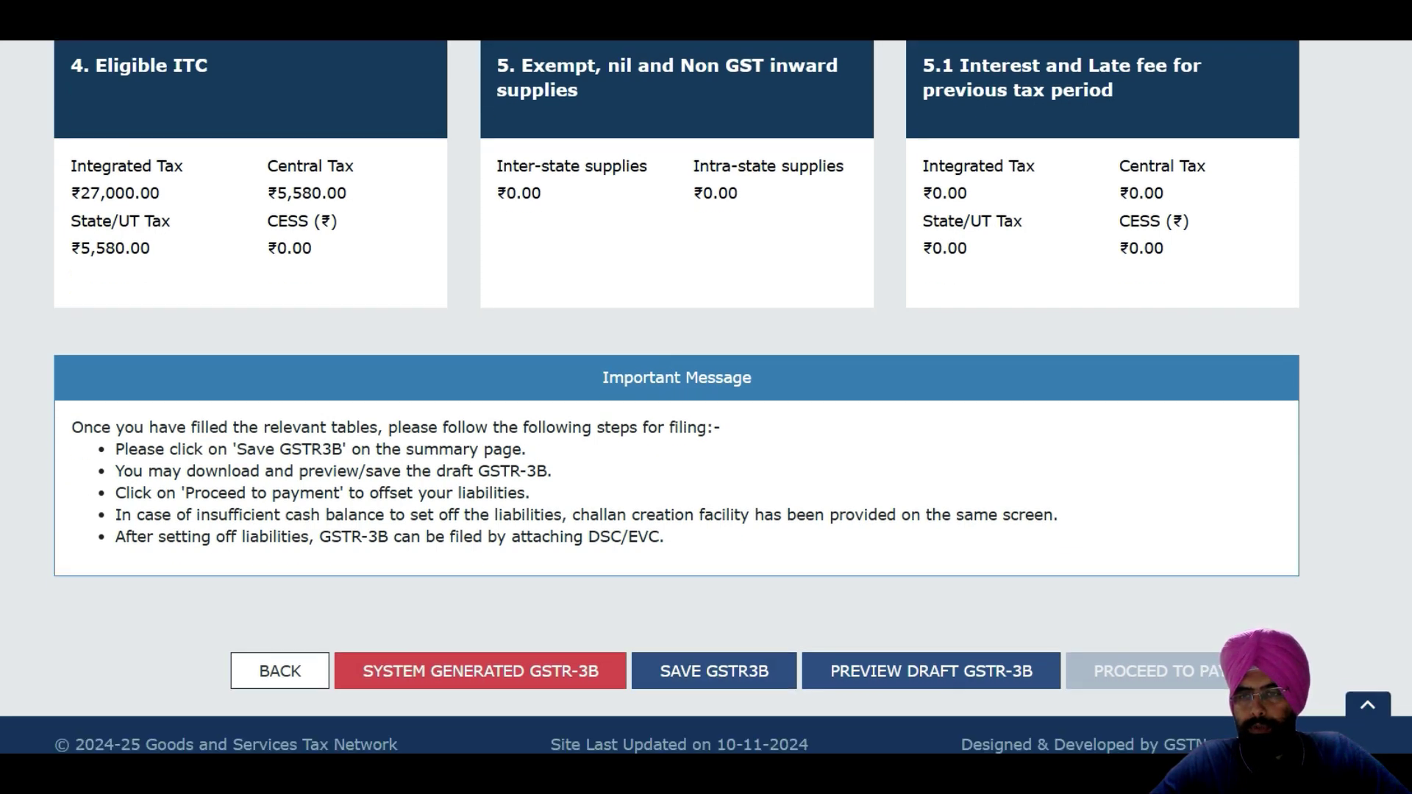
pyautogui.click(714, 671)
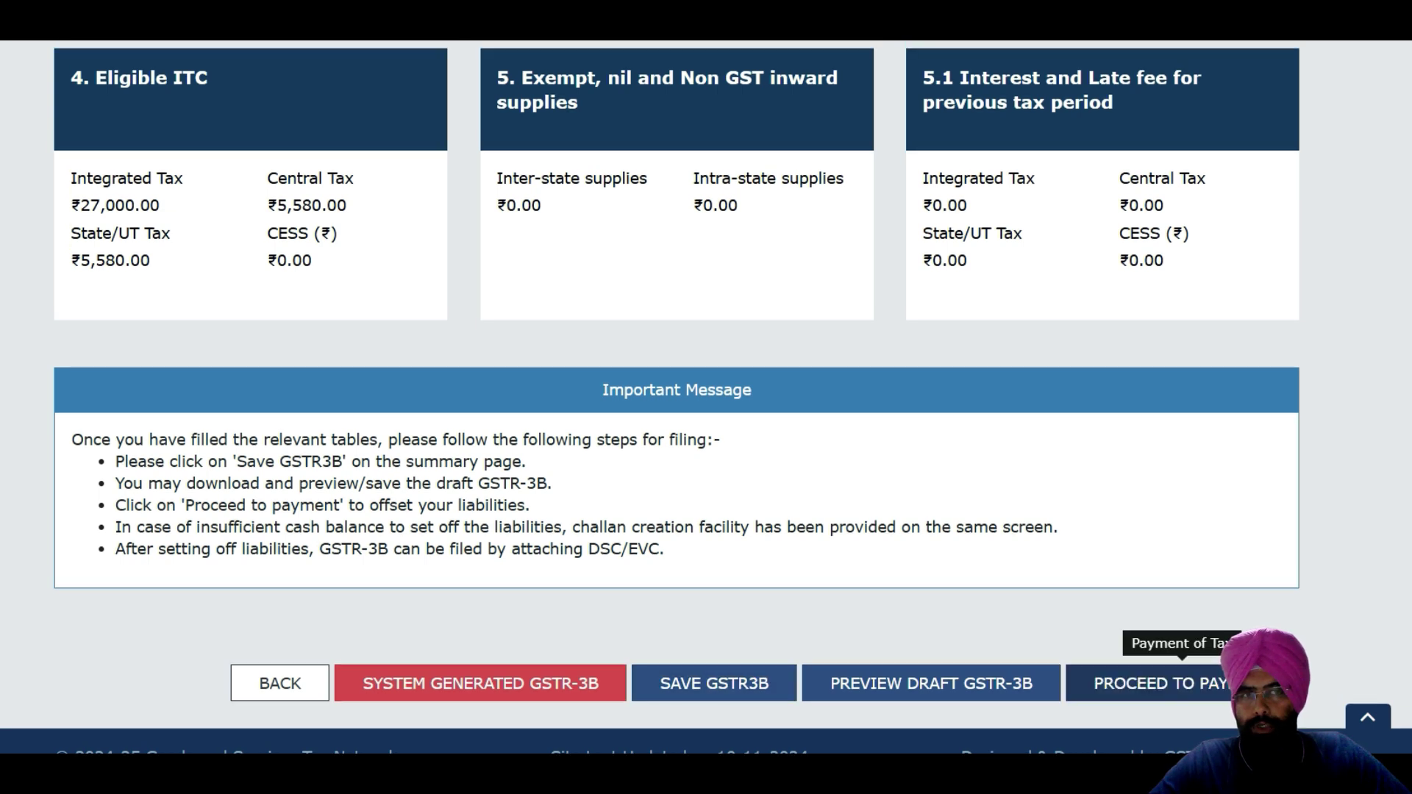
pyautogui.click(1177, 683)
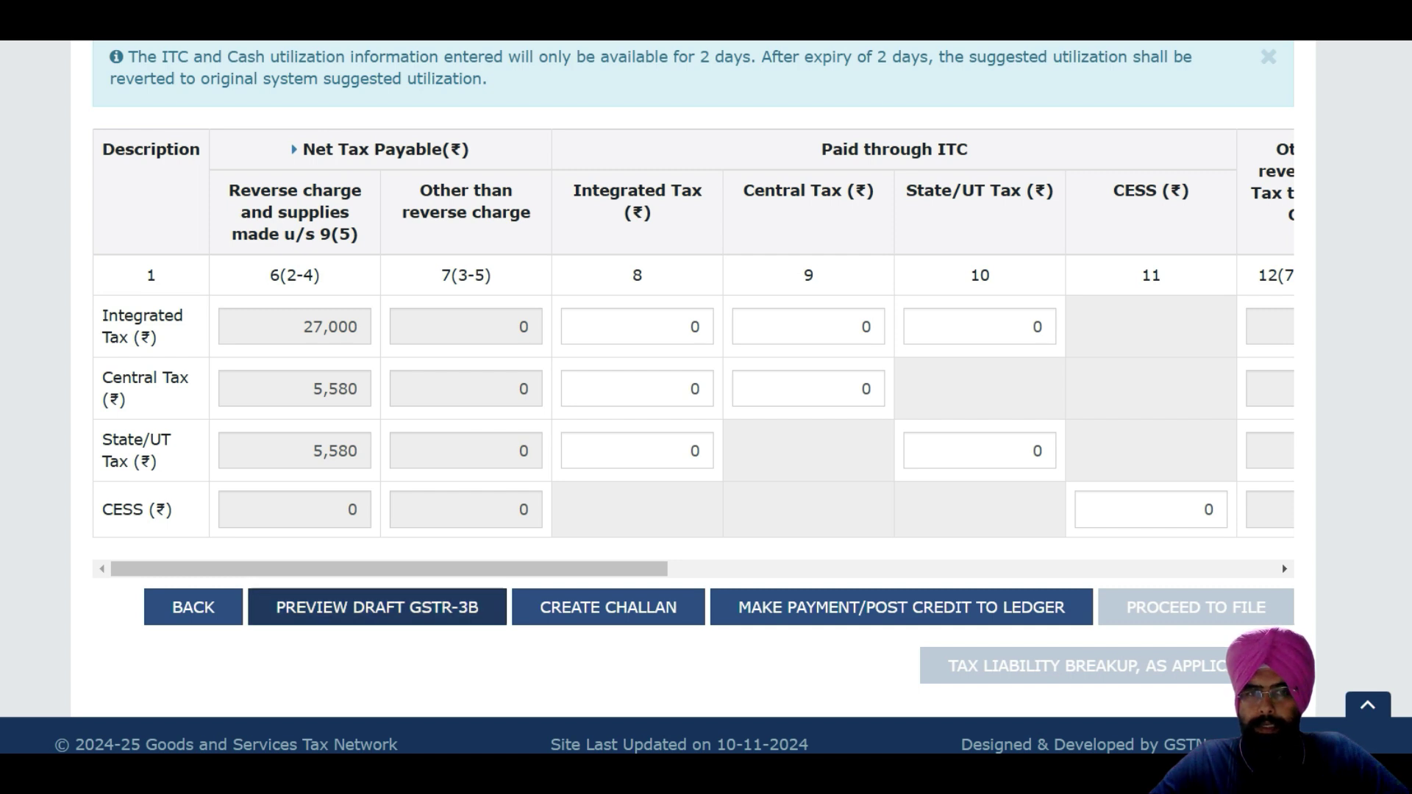
# Examine the reverse-charge cash payable and additional cash required columns, and the cash and credit ledger balances
pyautogui.moveTo(382, 569); pyautogui.dragTo(655, 569)
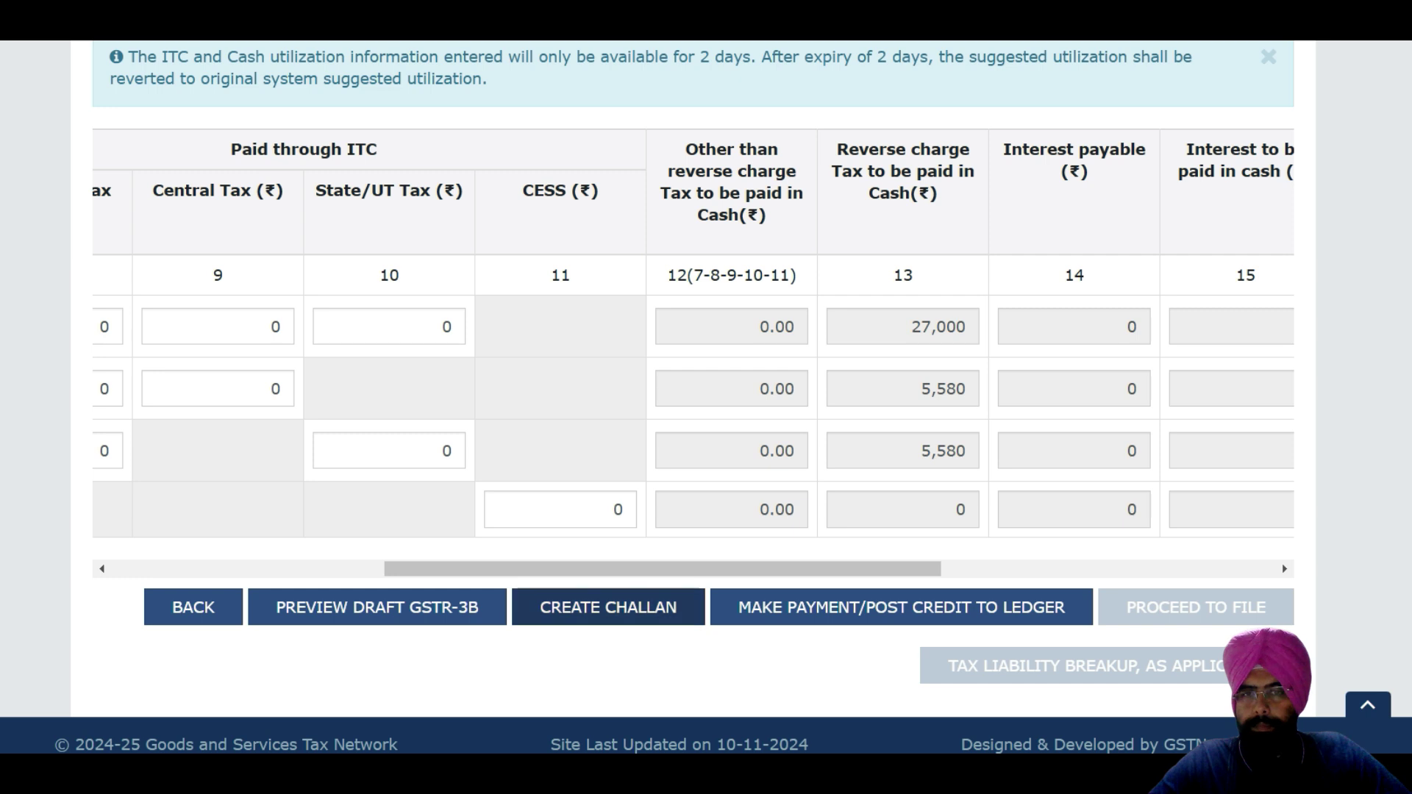
pyautogui.moveTo(655, 569); pyautogui.dragTo(991, 569)
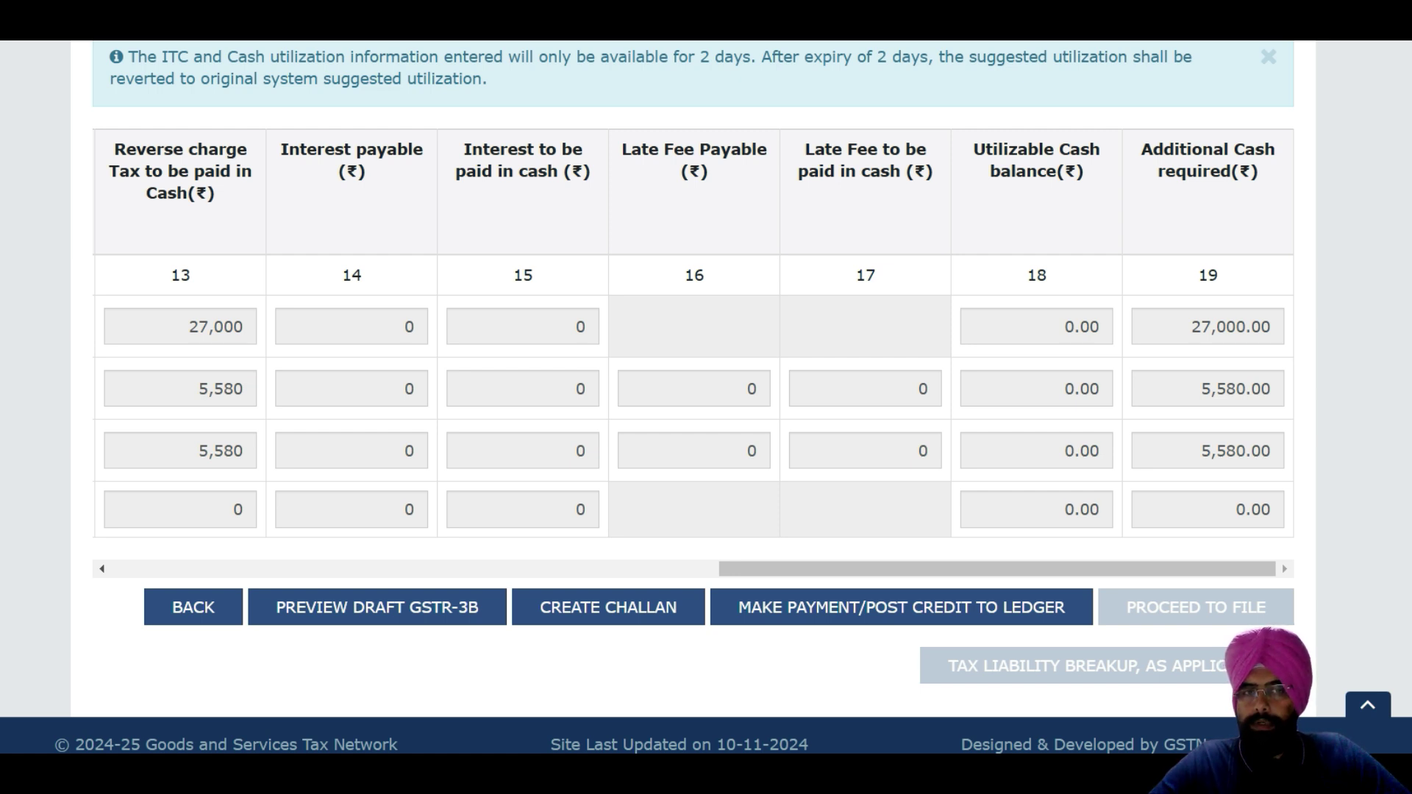
pyautogui.scroll(7, 693, 397)
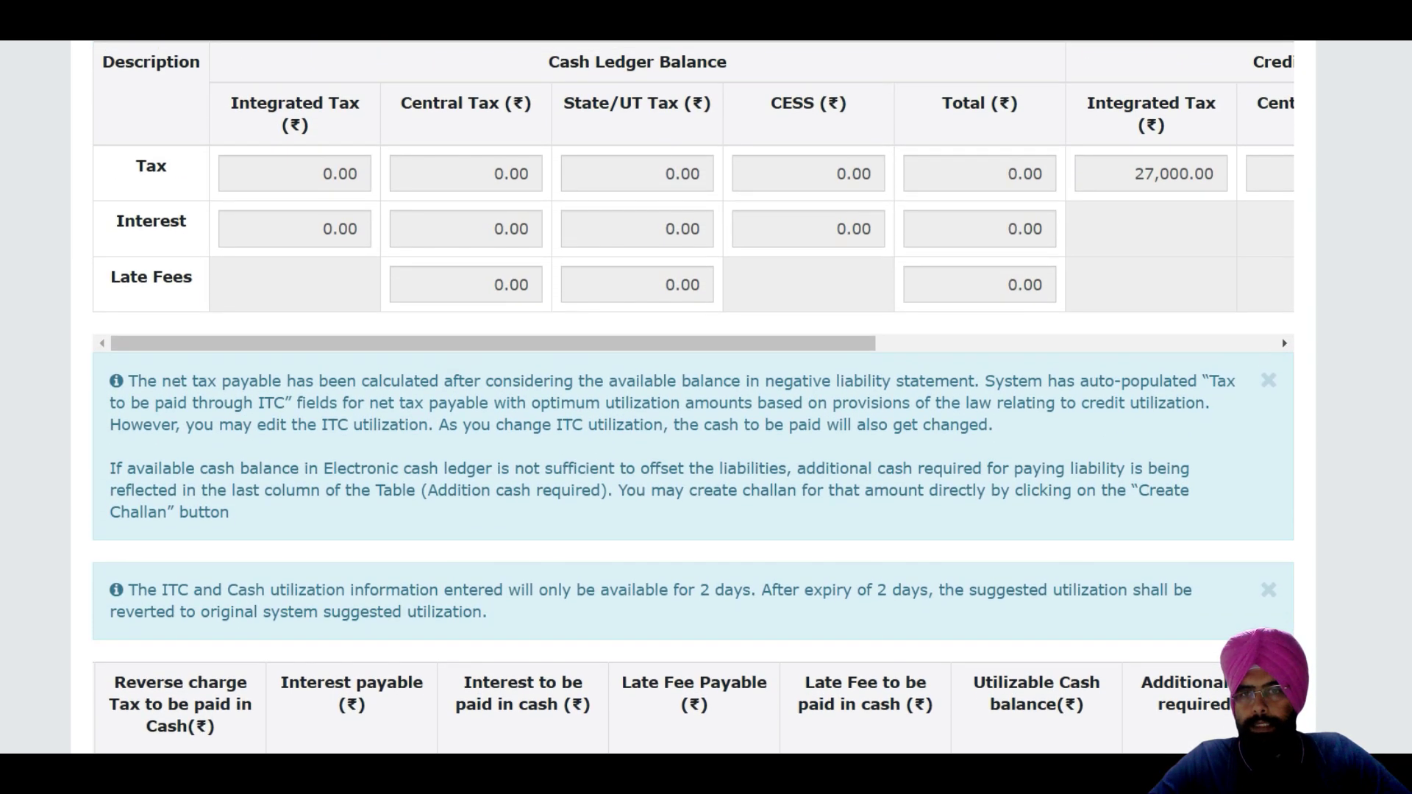
pyautogui.moveTo(493, 344); pyautogui.dragTo(889, 344)
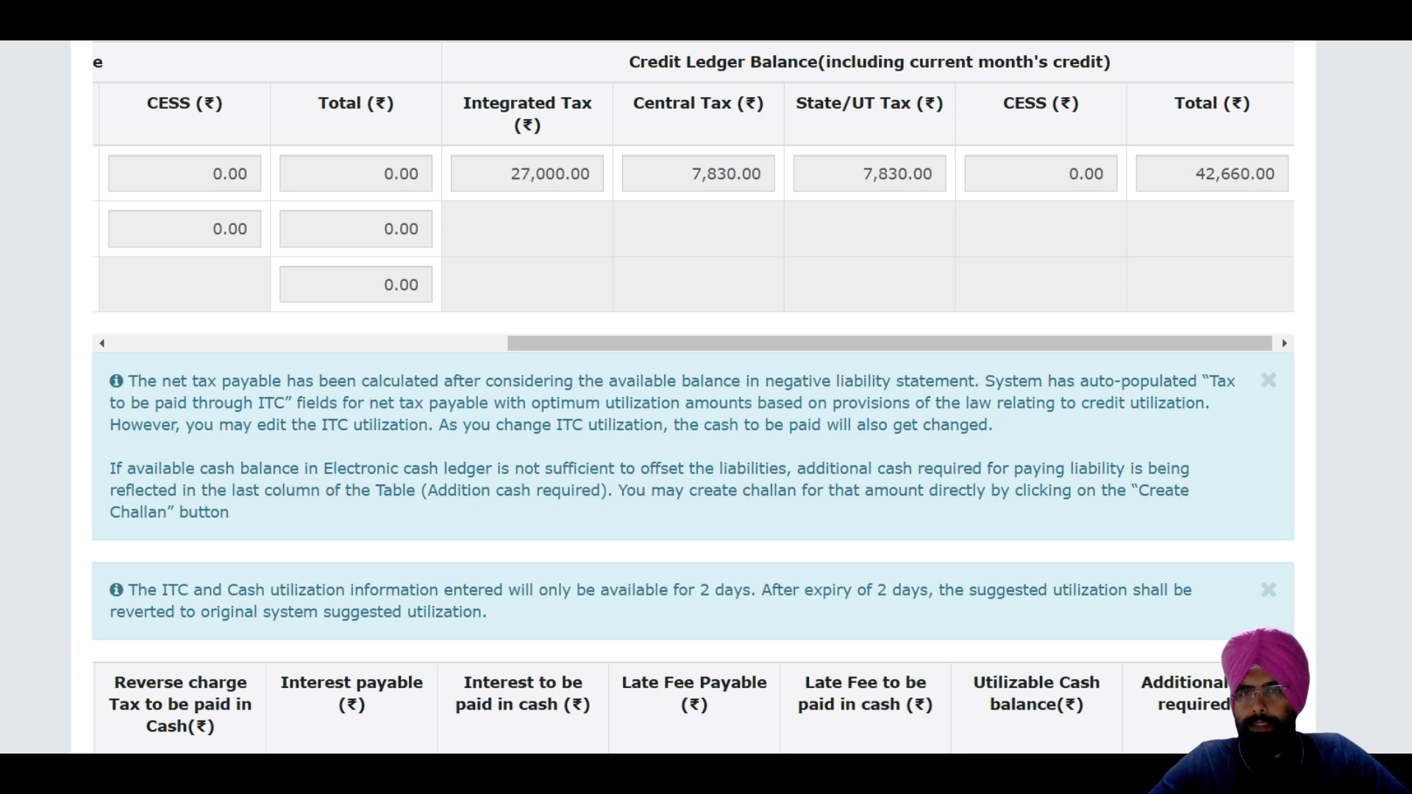
pyautogui.moveTo(889, 344); pyautogui.dragTo(491, 343)
pyautogui.scroll(-5, 694, 388)
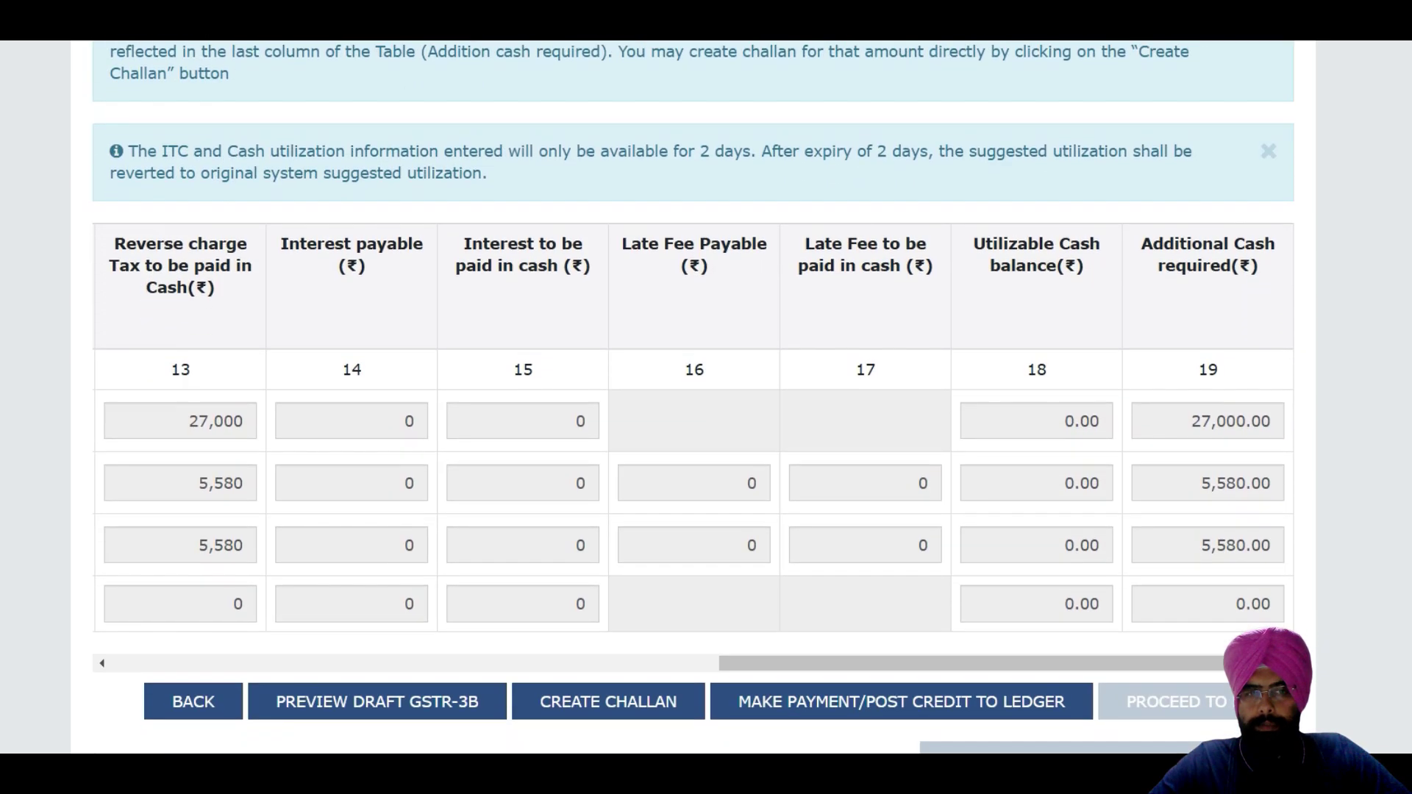
pyautogui.scroll(-1, 694, 389)
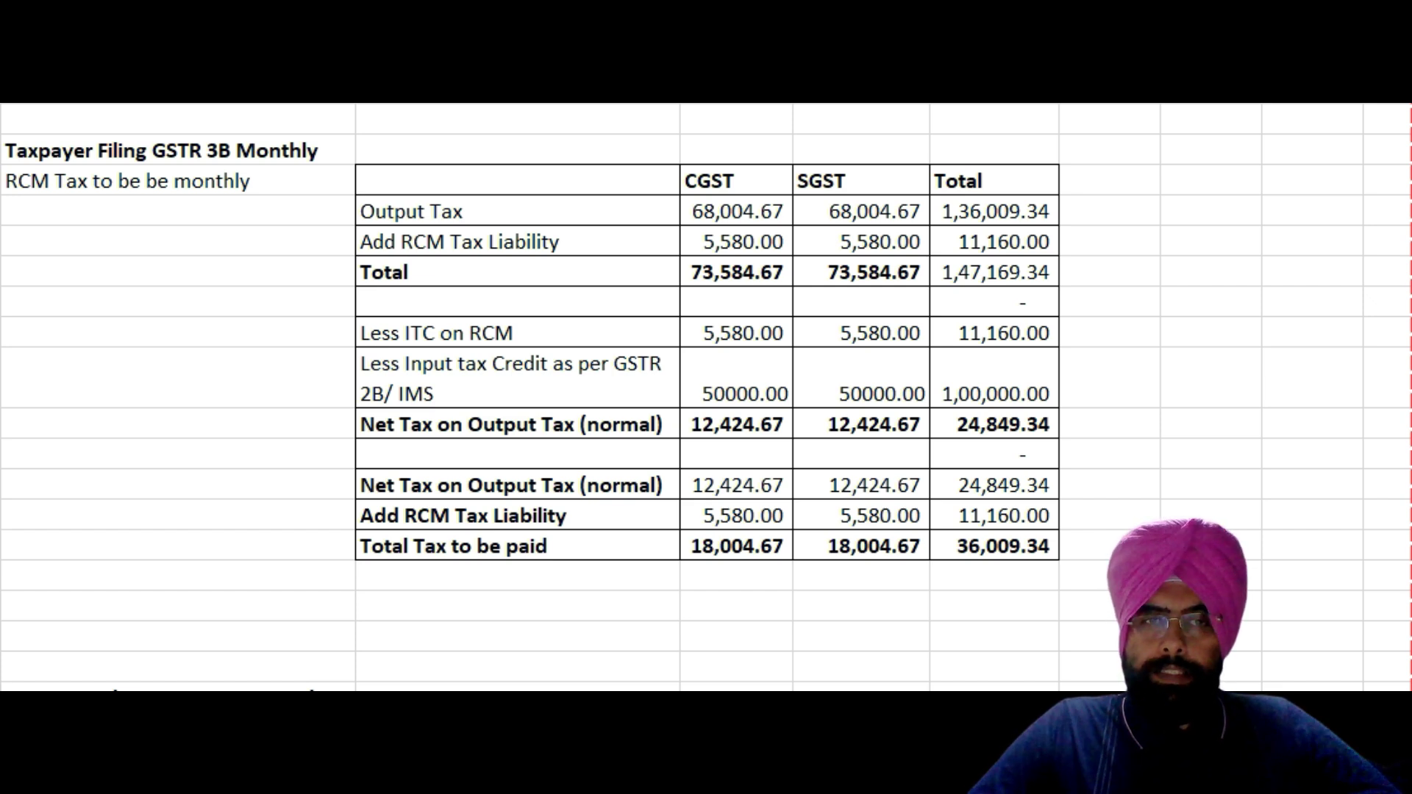
# Switch to the monthly GSTR 3B worksheet in Excel and go through the output tax, total and ITC deduction rows
pyautogui.click(3, 606)
pyautogui.click(735, 211)
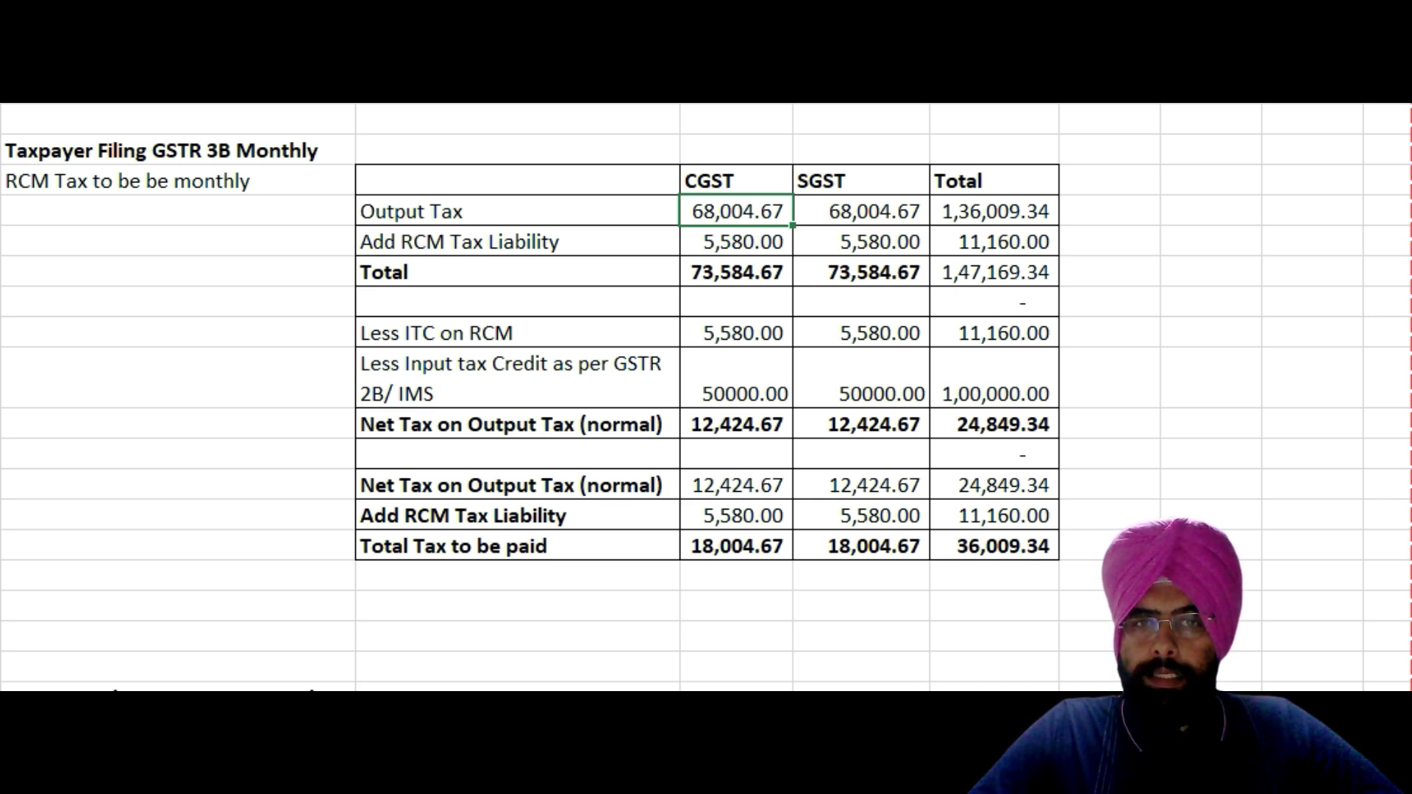
pyautogui.press('Down')
pyautogui.press('Down')
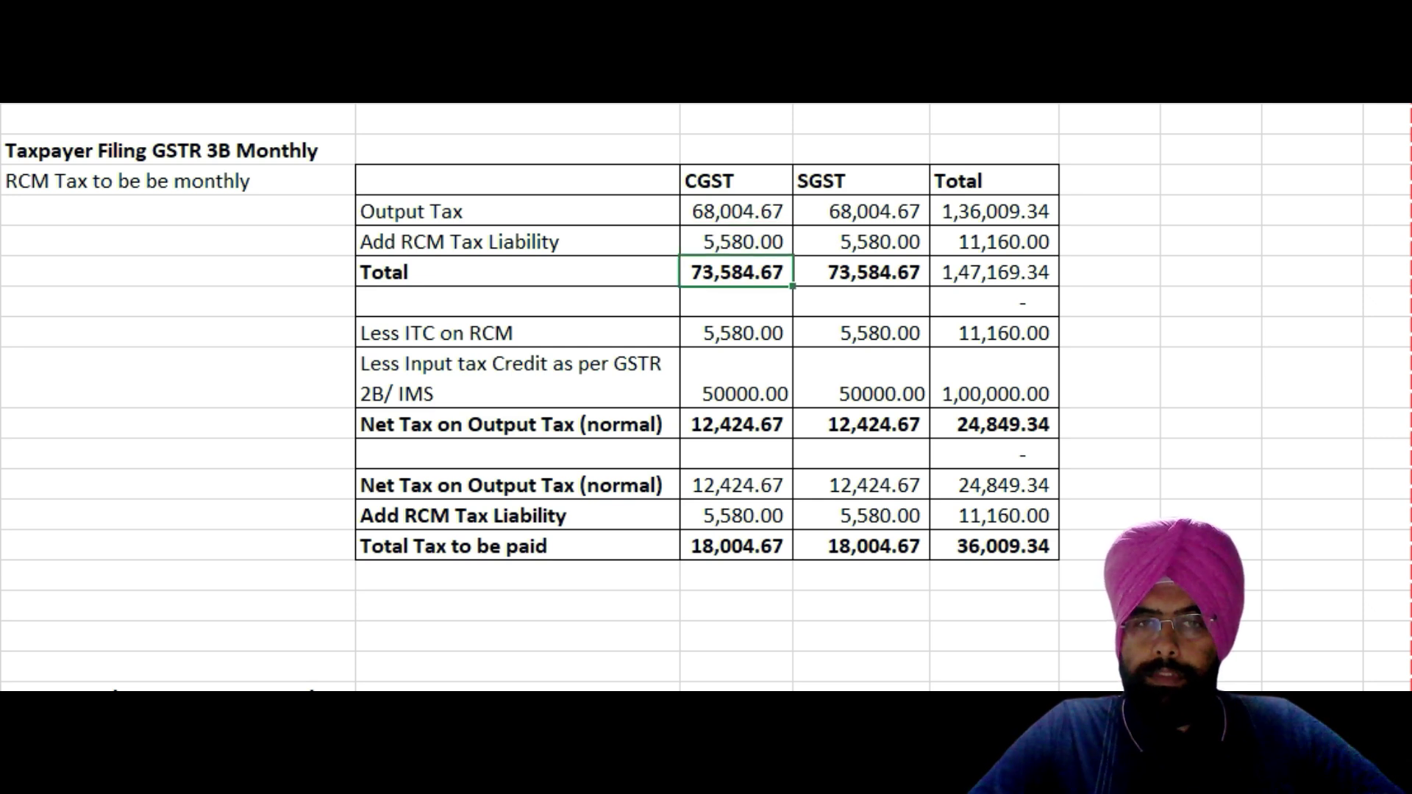
pyautogui.press('Down')
pyautogui.press('Down')
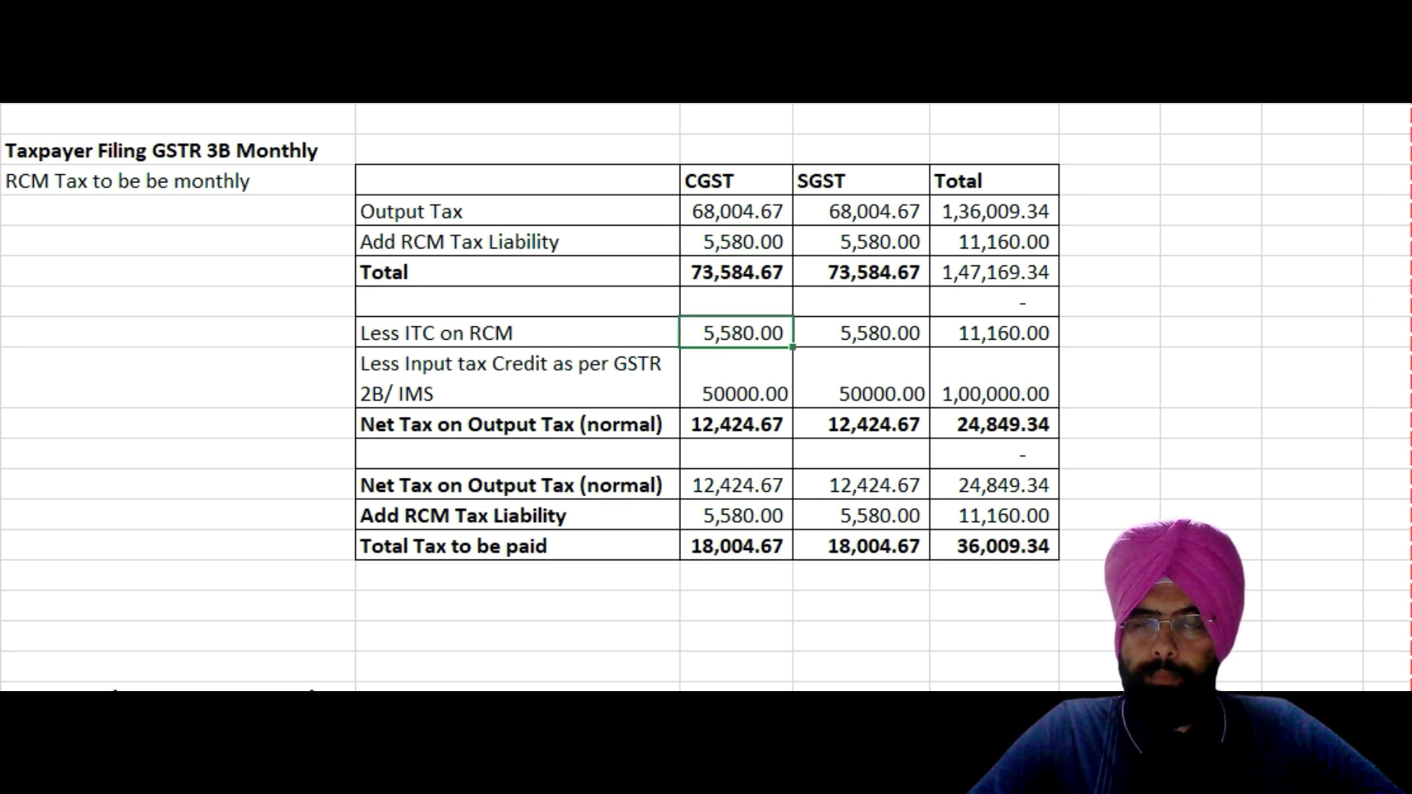
pyautogui.press('Right')
pyautogui.press('Down')
pyautogui.press('Left')
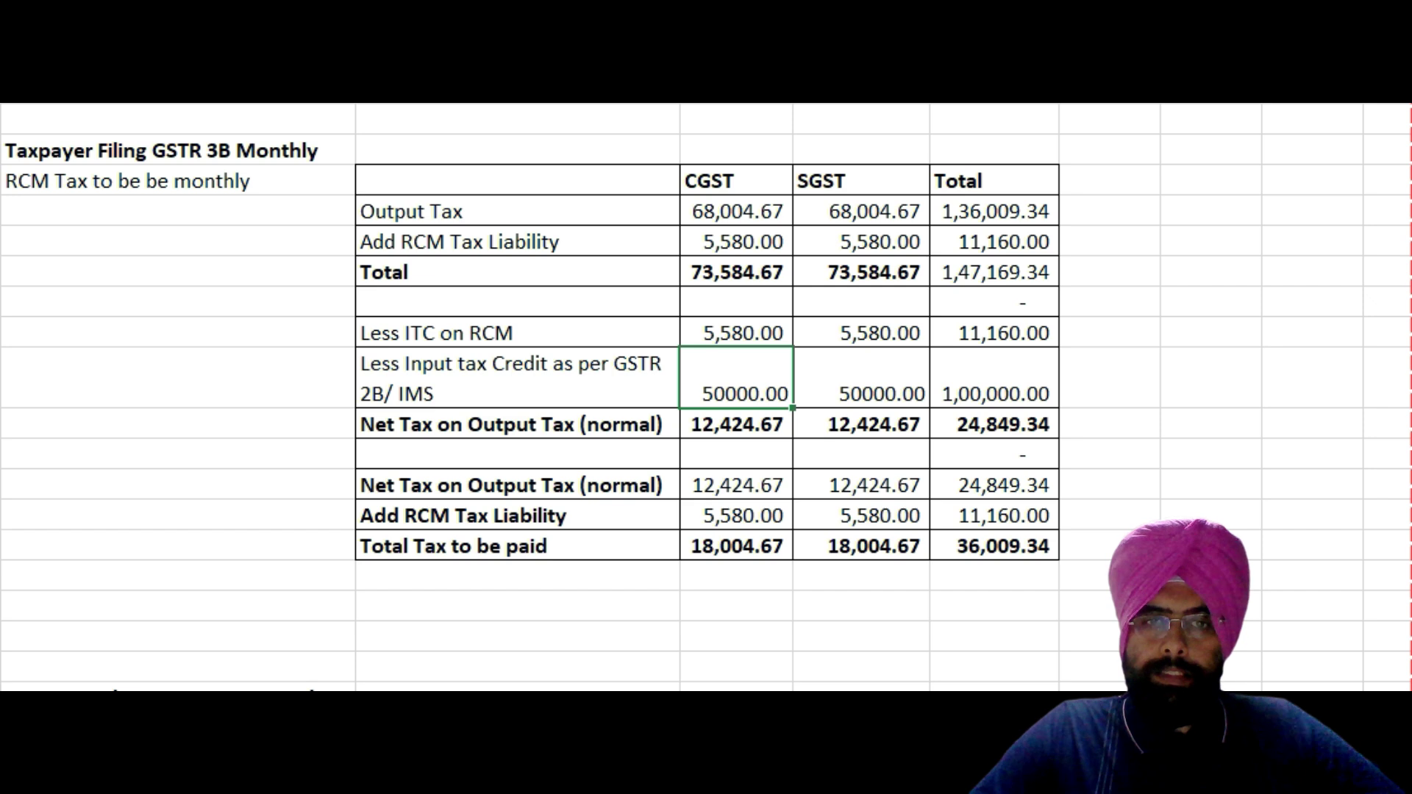
pyautogui.press('Right')
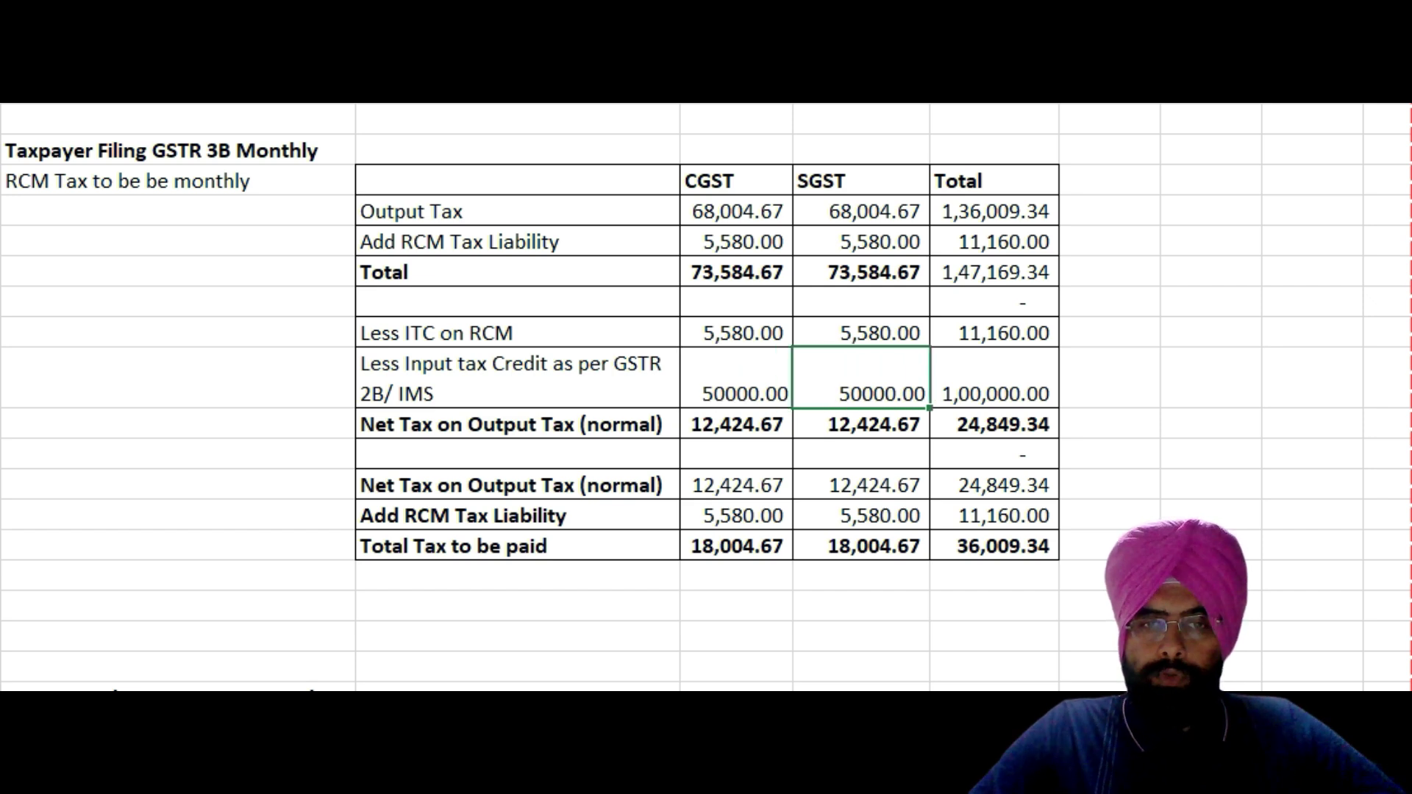
# Inspect the CGST formula for Net Tax on Output Tax (normal) below the ITC deductions, leaving it unedited
pyautogui.press('Down')
pyautogui.press('Left')
pyautogui.press('F2')
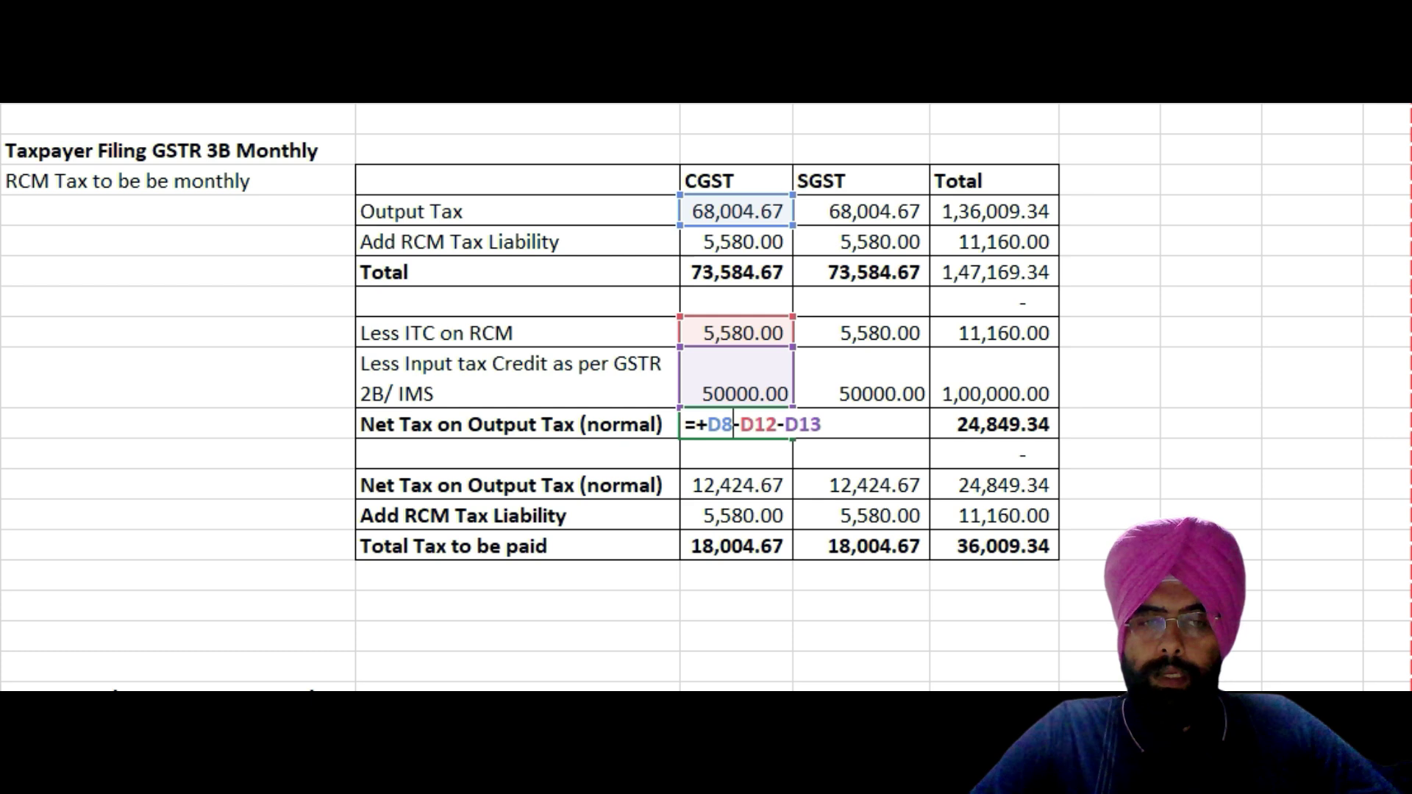
pyautogui.hotkey('ctrl', 'Return')
pyautogui.click(517, 424)
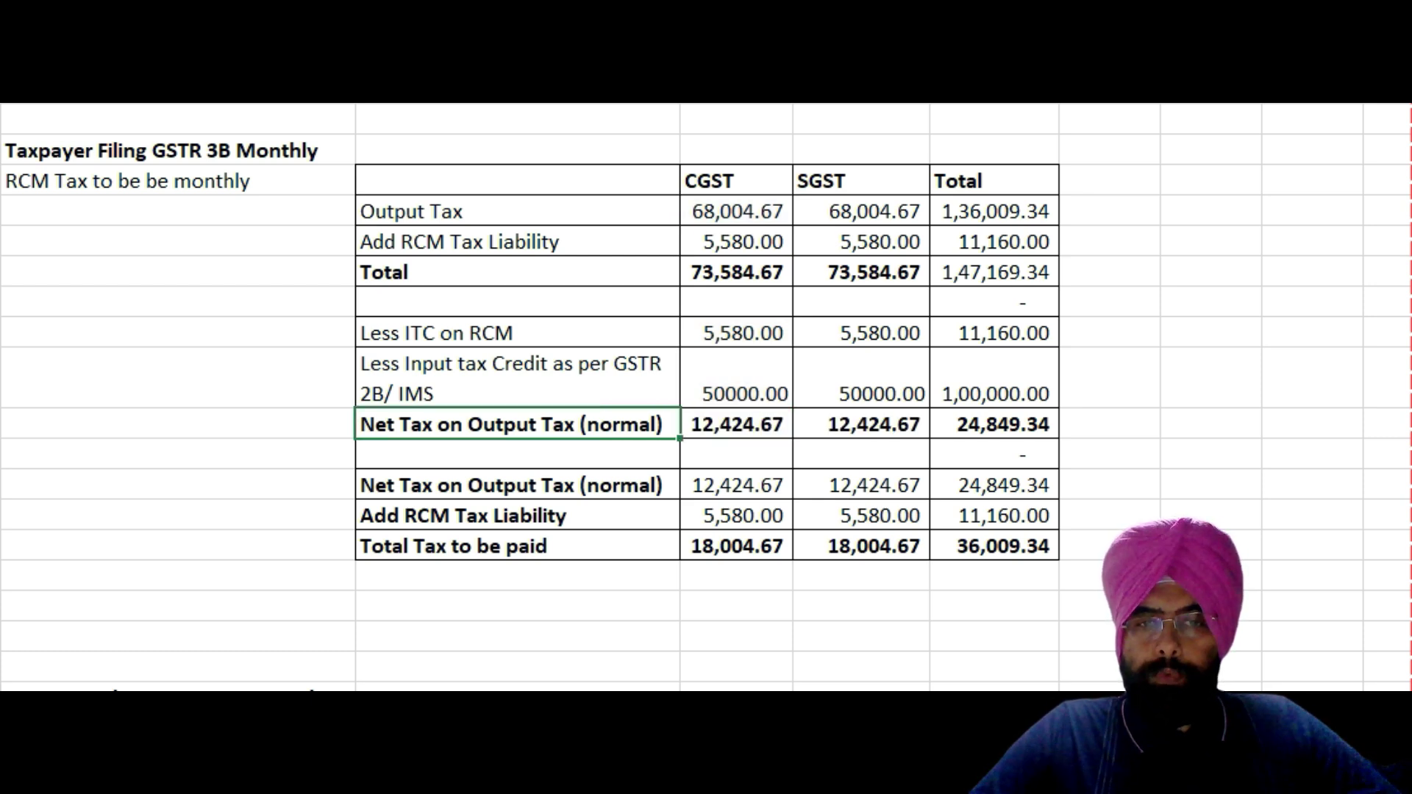
pyautogui.click(736, 425)
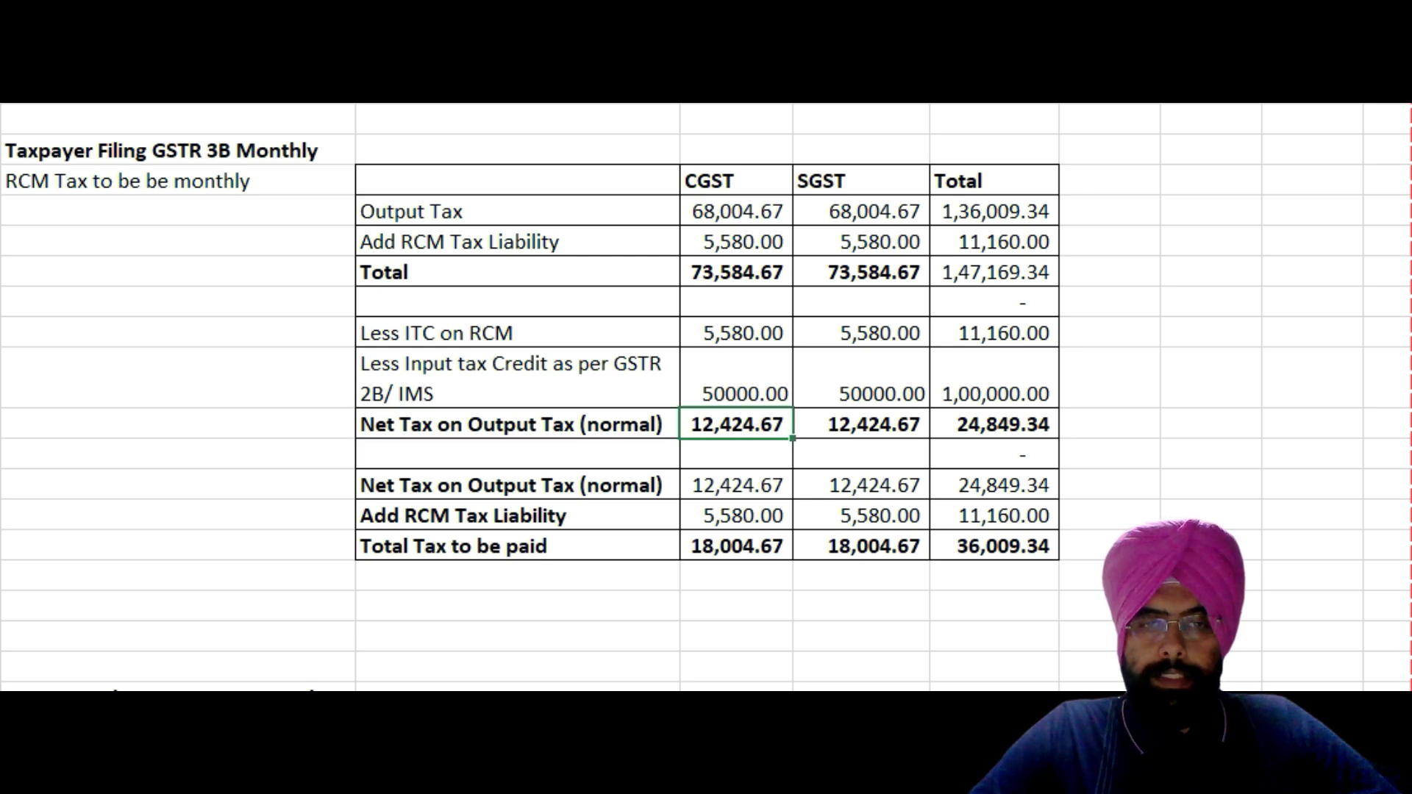
# Compare the two CGST RCM tax liability entries and examine how Total Tax to be paid builds on the net output tax
pyautogui.click(736, 515)
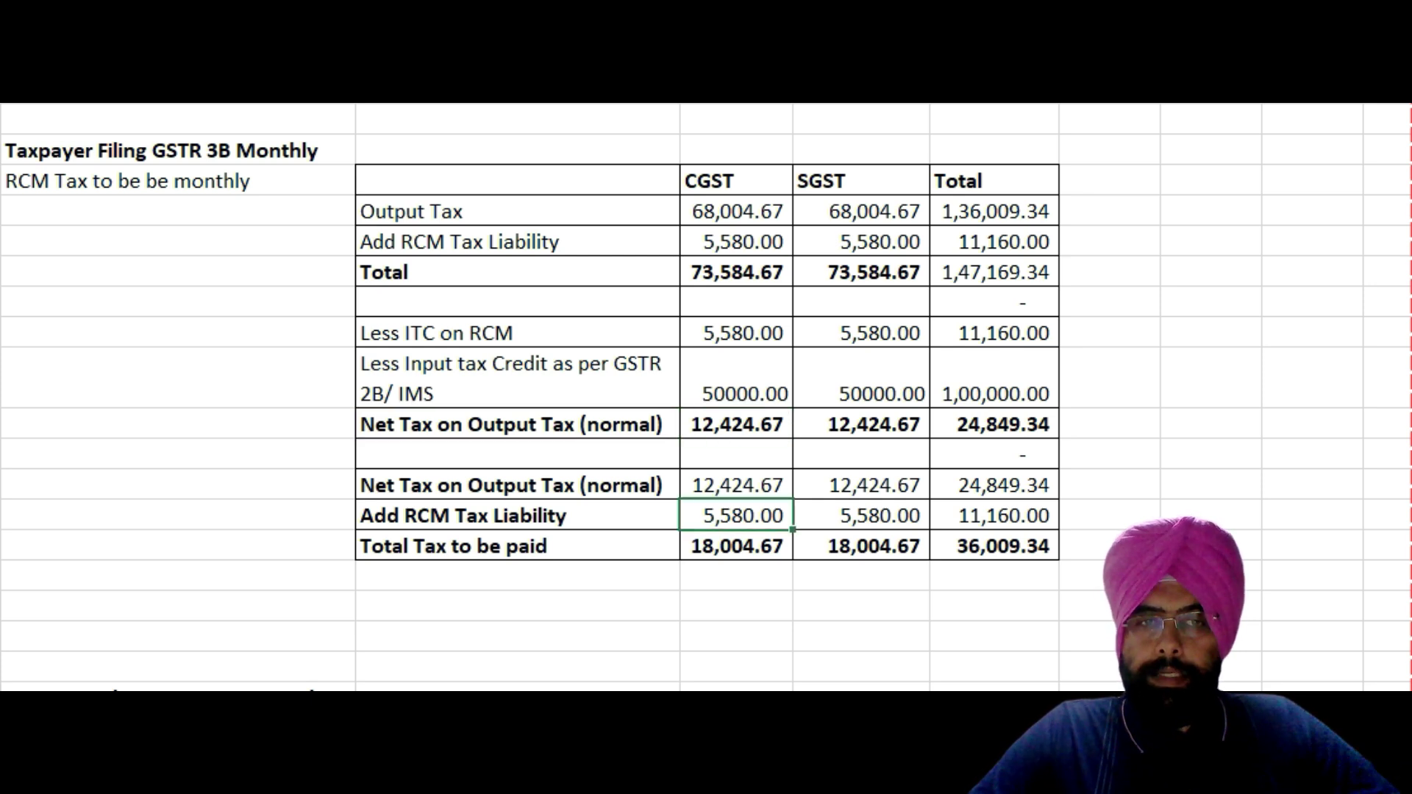
pyautogui.click(736, 242)
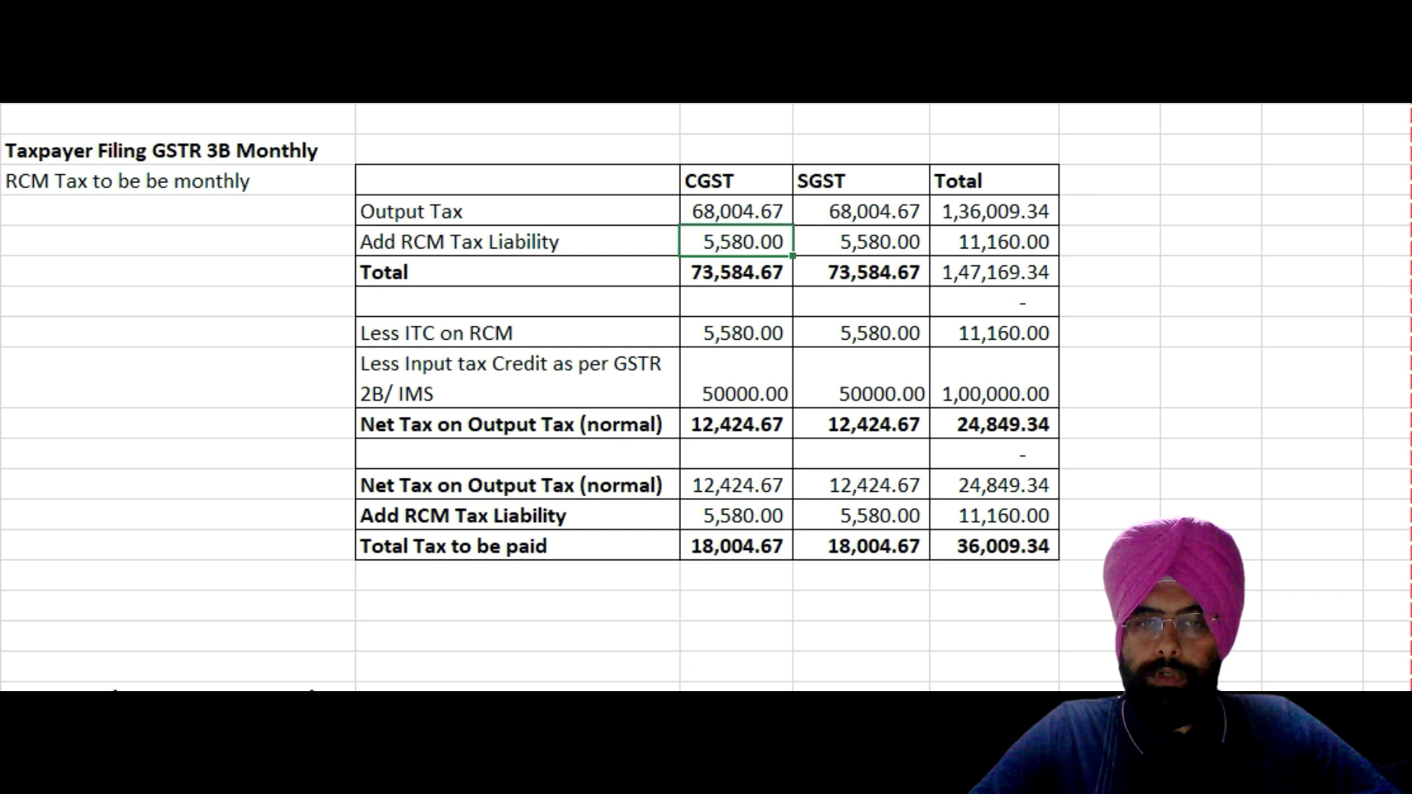
pyautogui.doubleClick(736, 515)
pyautogui.press('Escape')
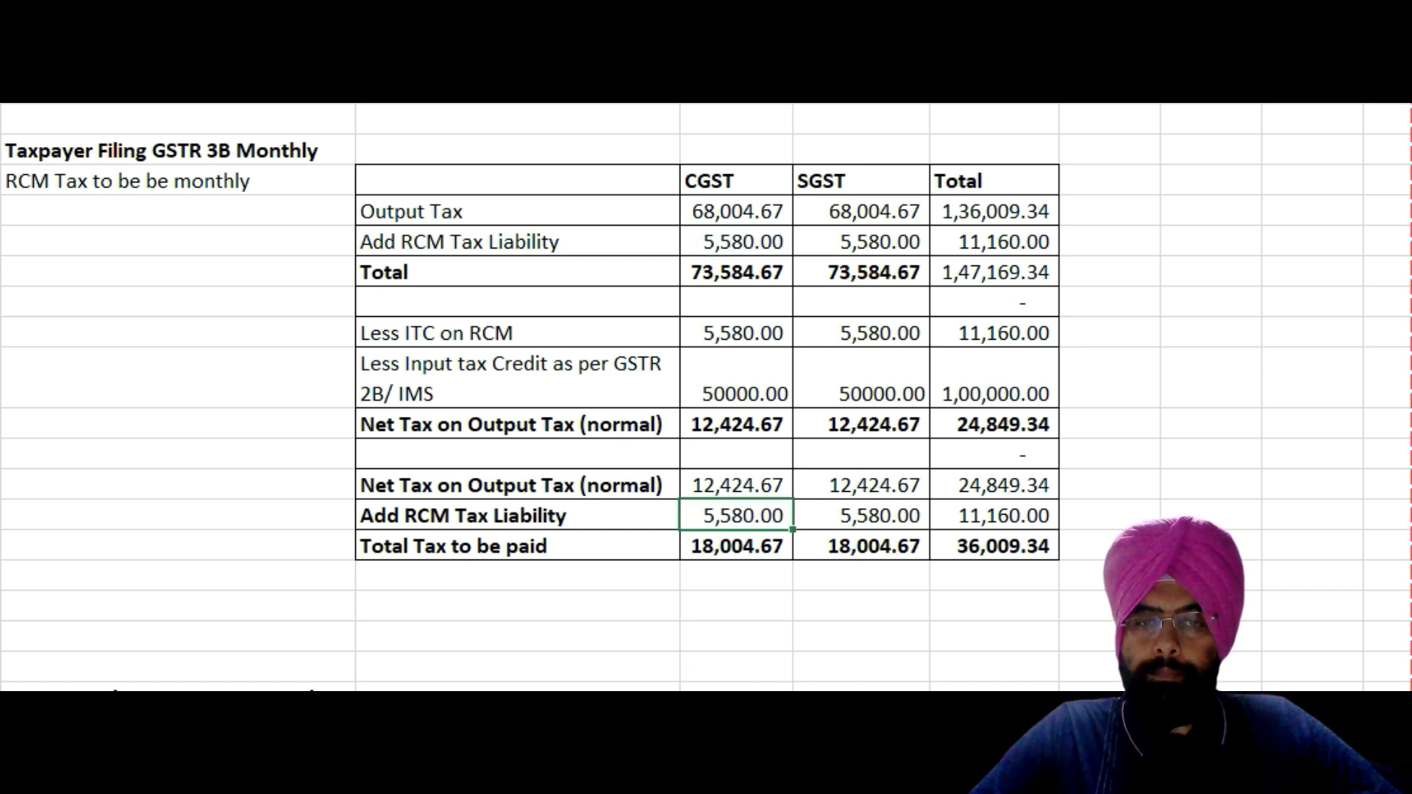
pyautogui.moveTo(736, 486); pyautogui.dragTo(736, 516)
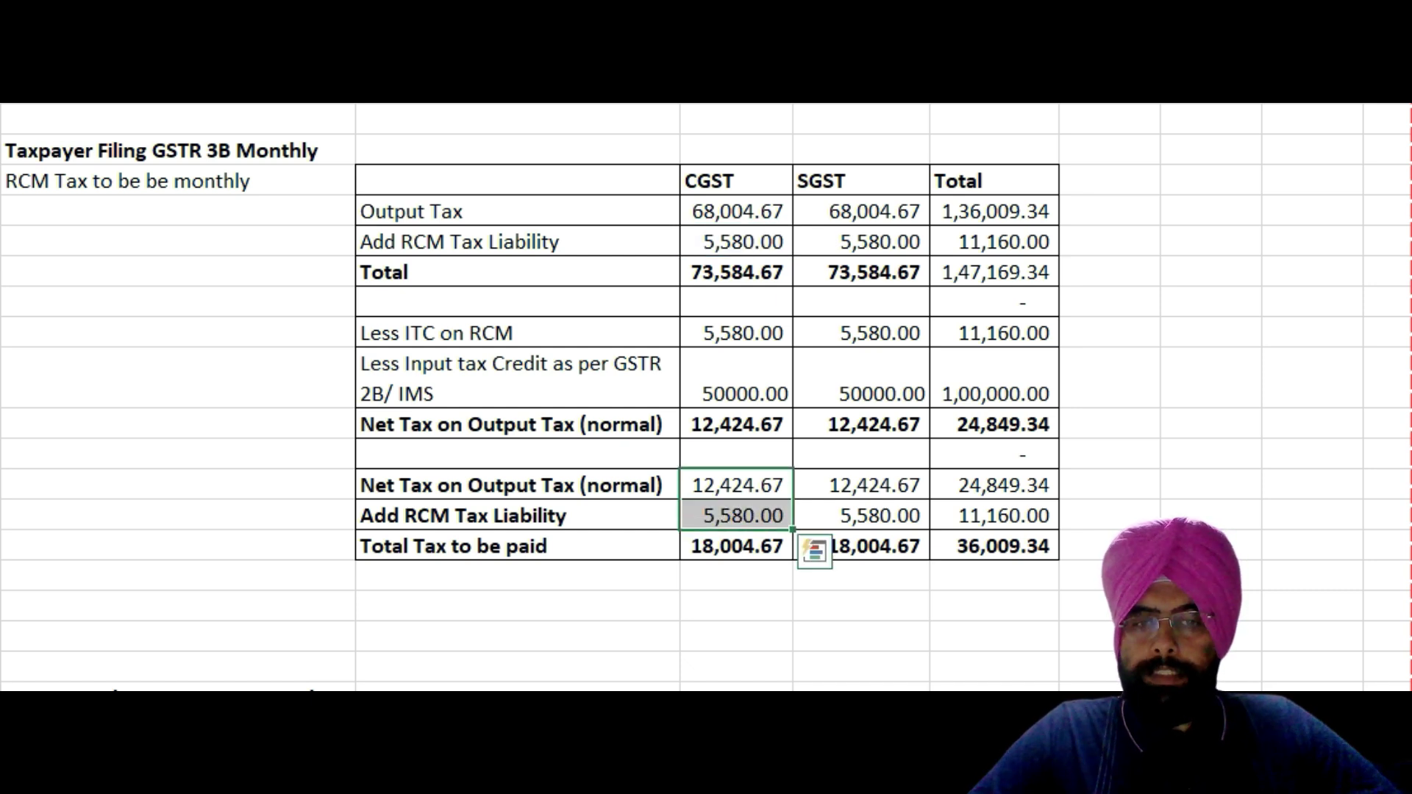
pyautogui.click(736, 545)
pyautogui.click(517, 485)
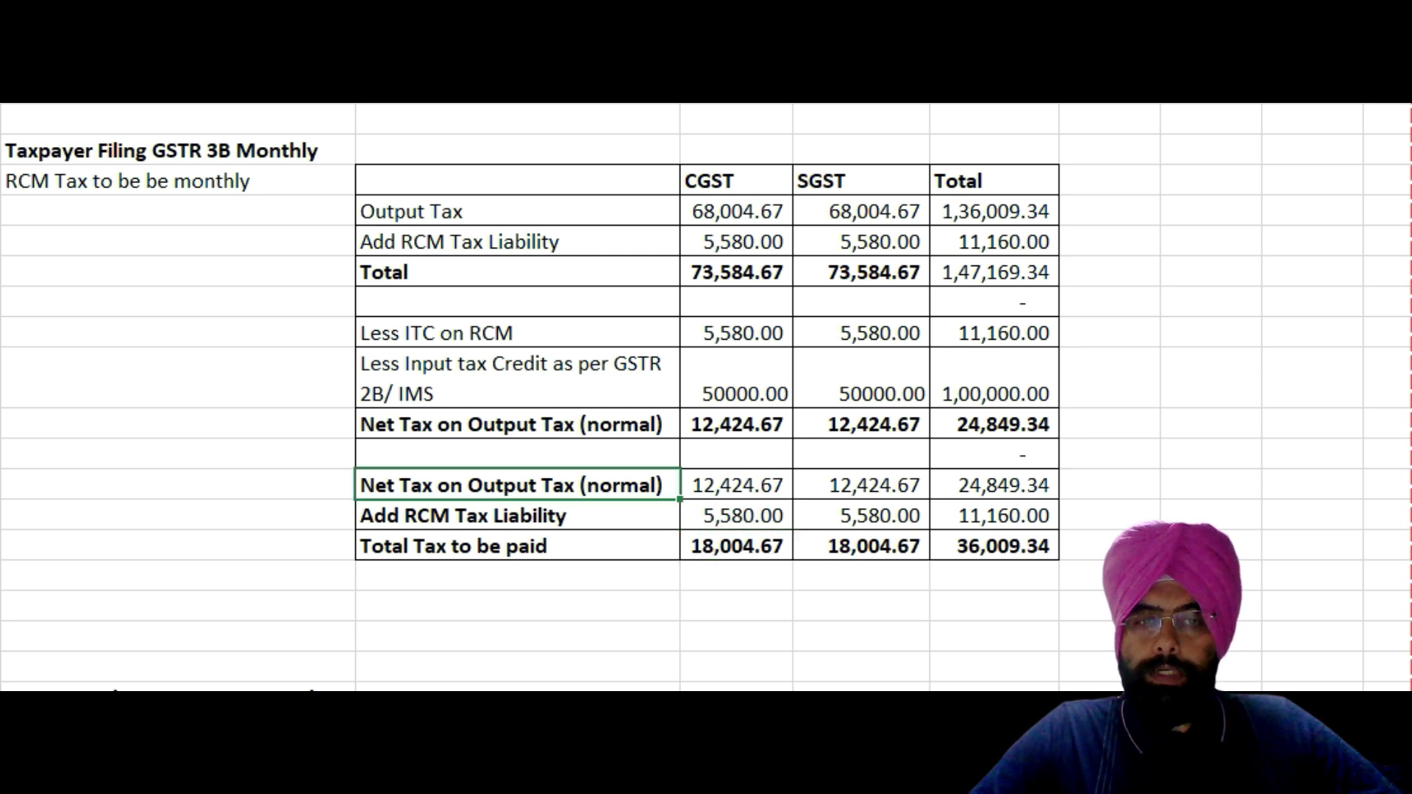
# Review the final Add RCM Tax Liability row and the CGST and SGST amounts of Total Tax to be paid
pyautogui.click(517, 515)
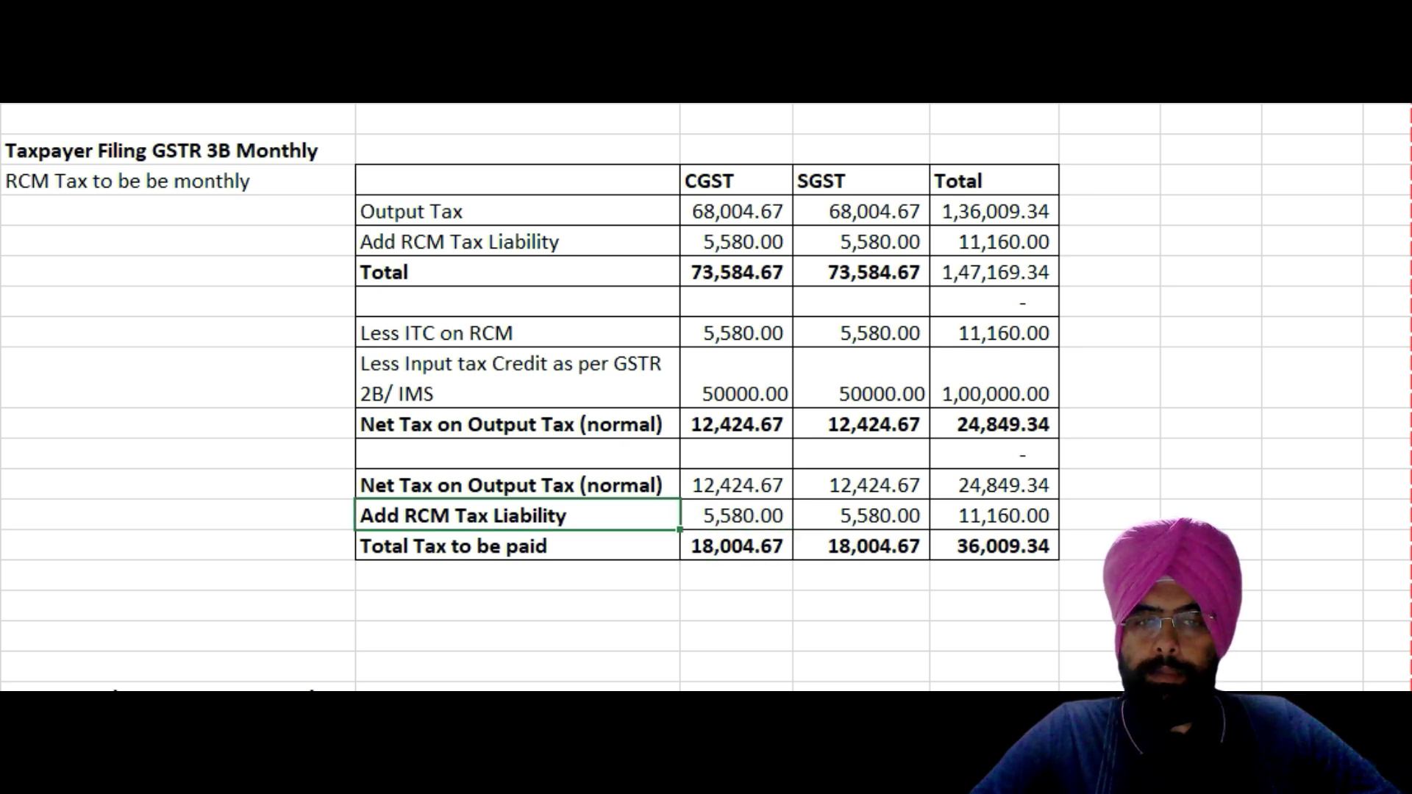
pyautogui.click(736, 545)
pyautogui.click(861, 545)
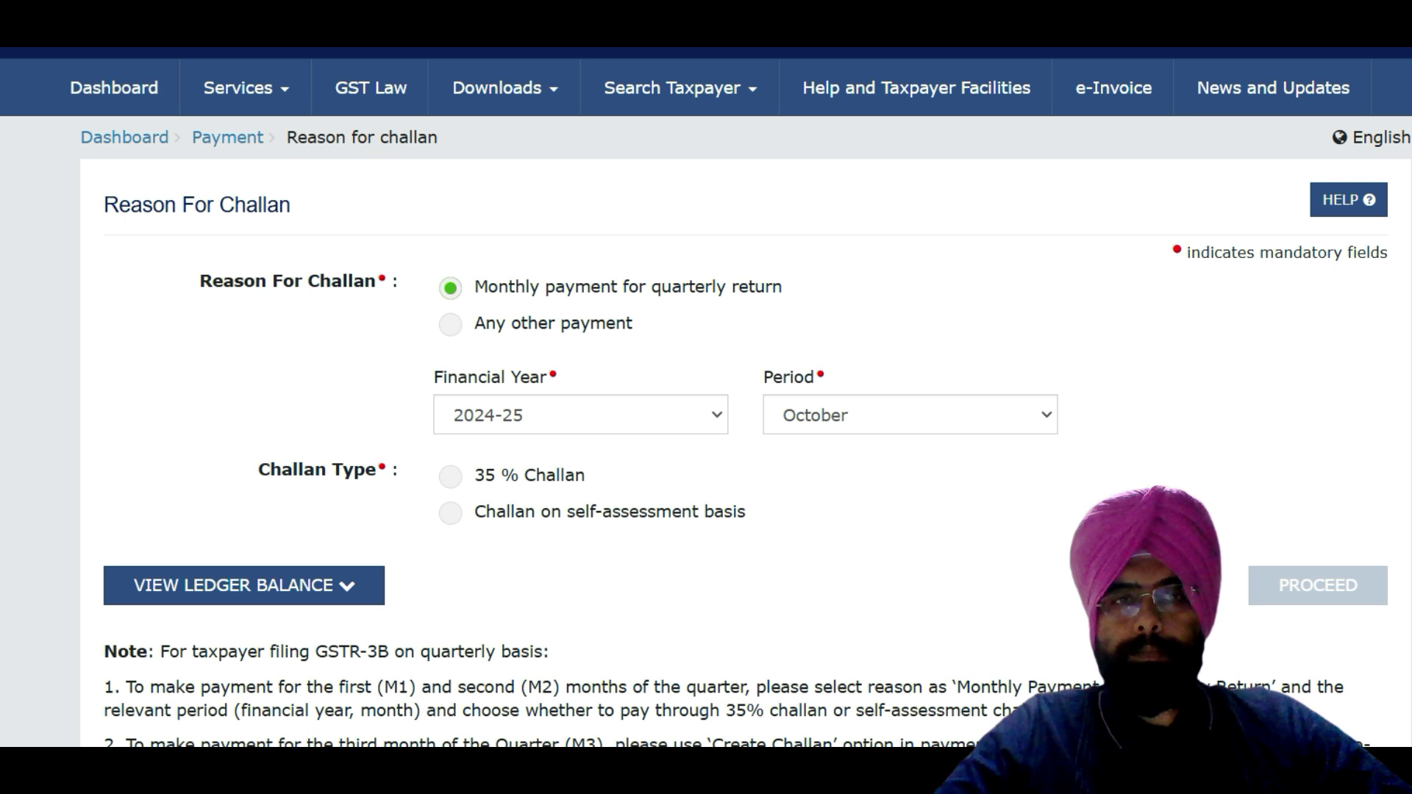
# On the GST portal's Reason For Challan page, try the 35 % Challan type and settle on Challan on self-assessment basis
pyautogui.click(246, 88)
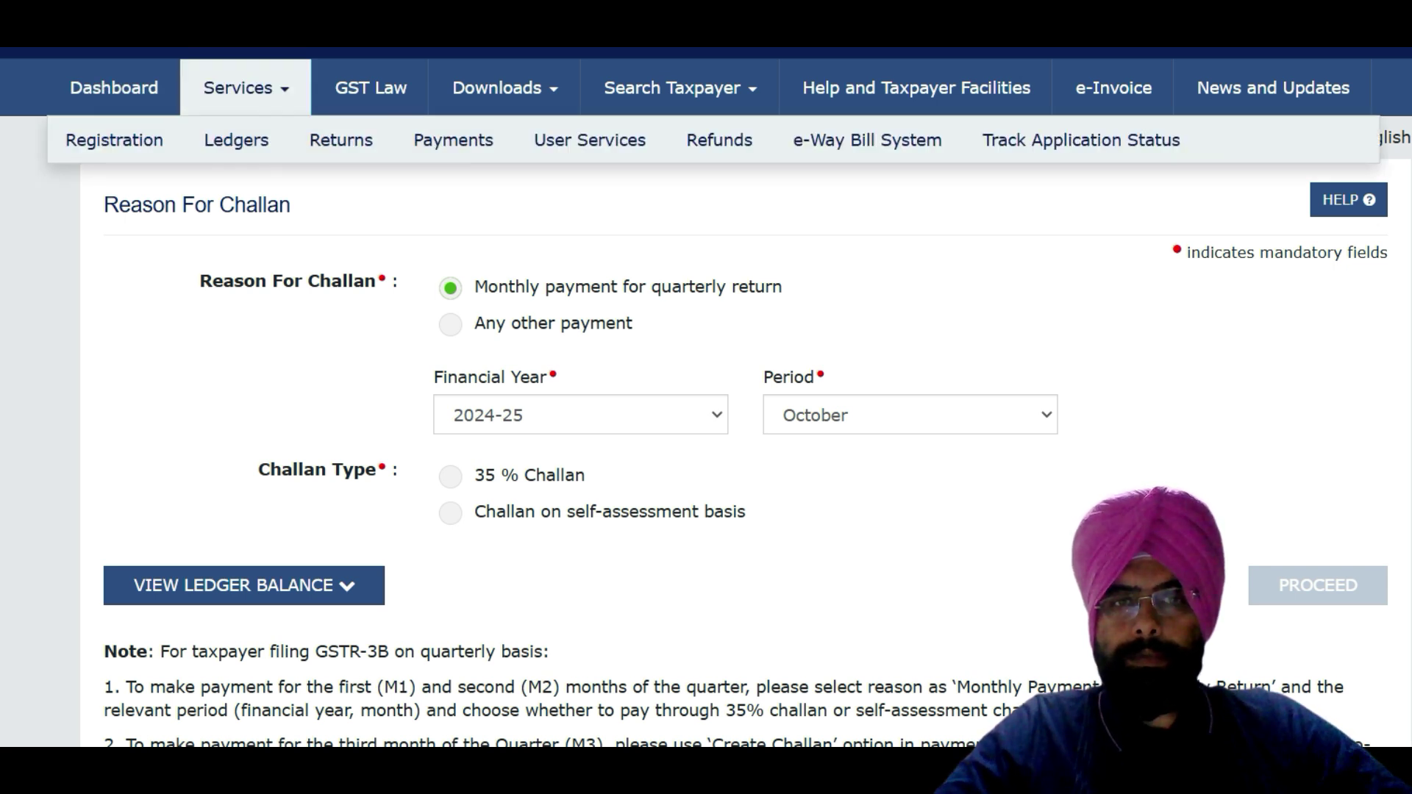
pyautogui.moveTo(114, 141)
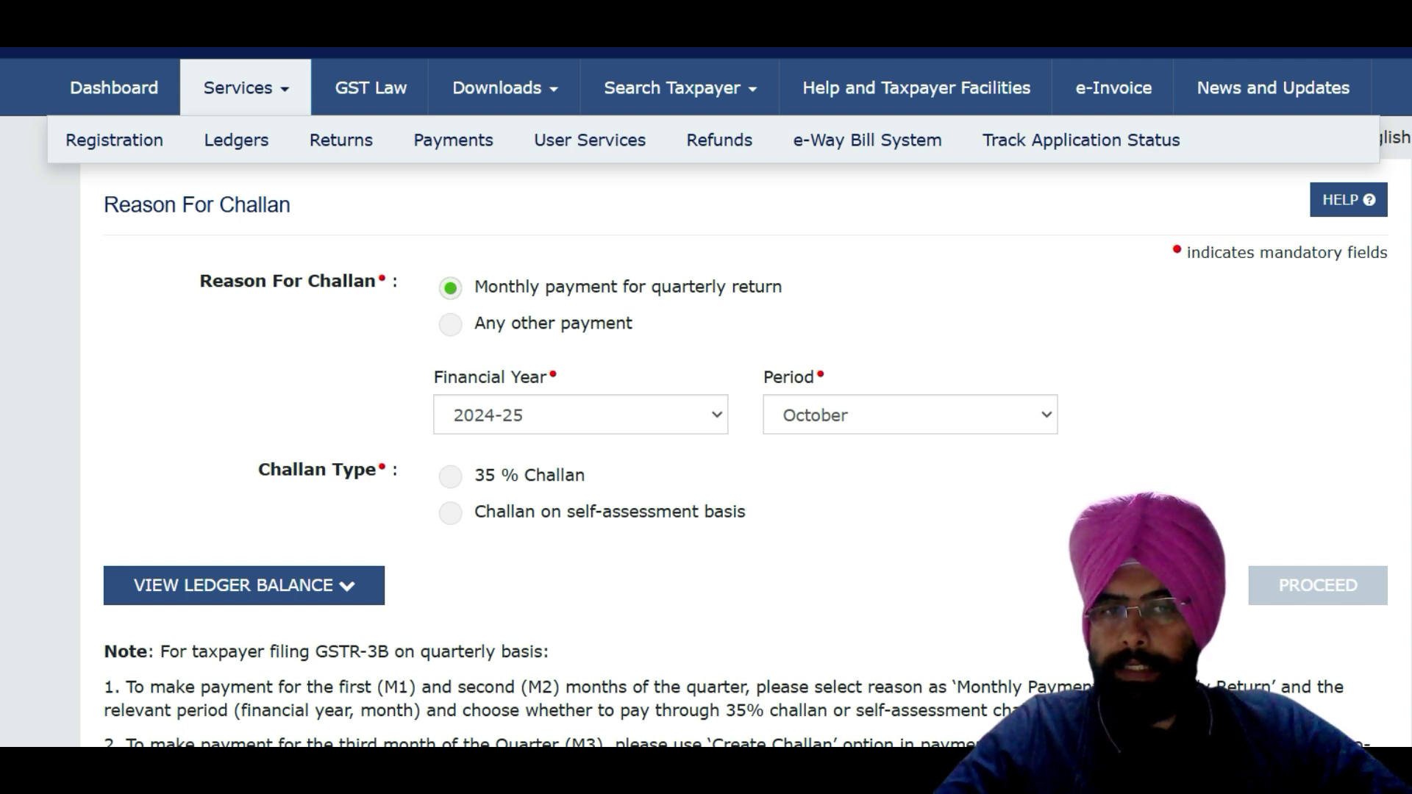
pyautogui.click(451, 477)
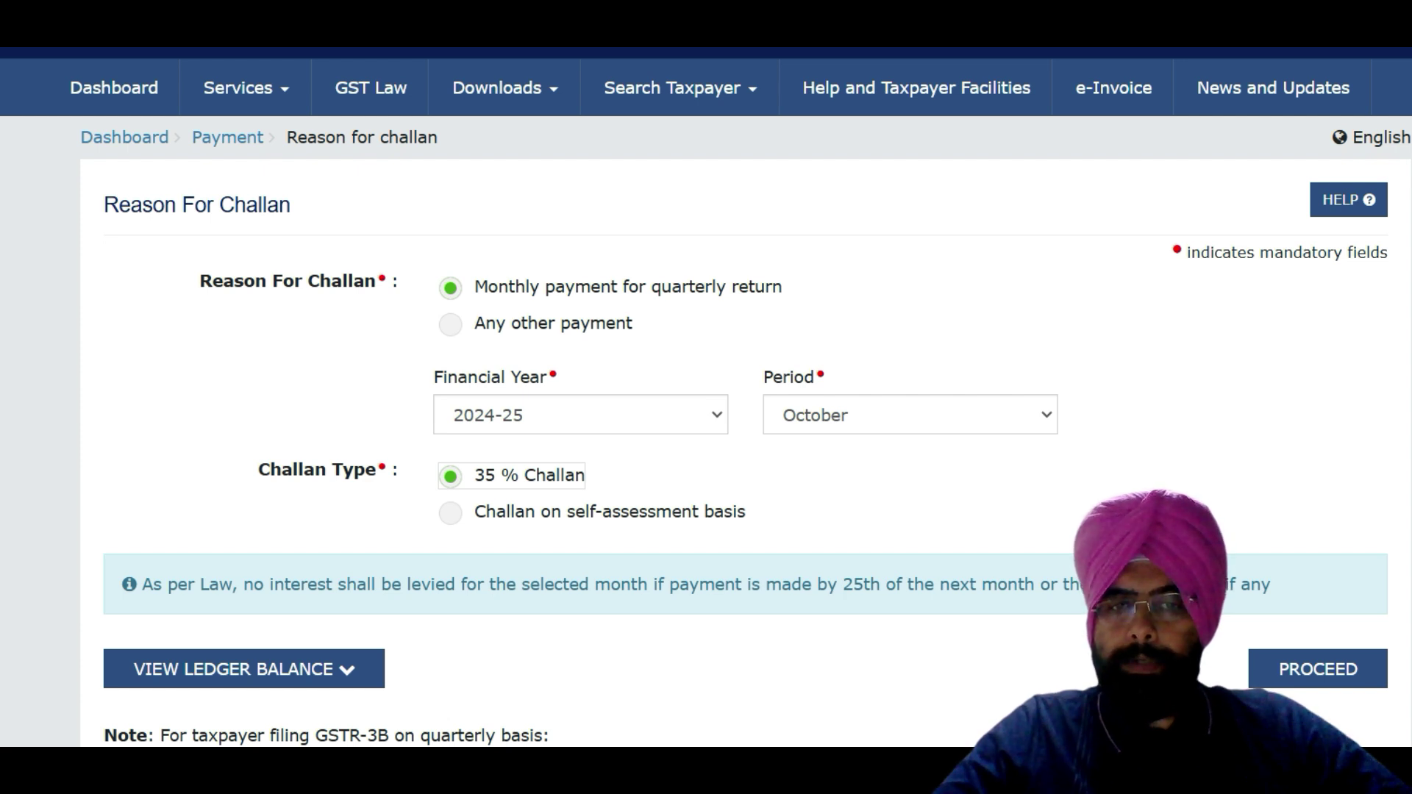
pyautogui.click(451, 514)
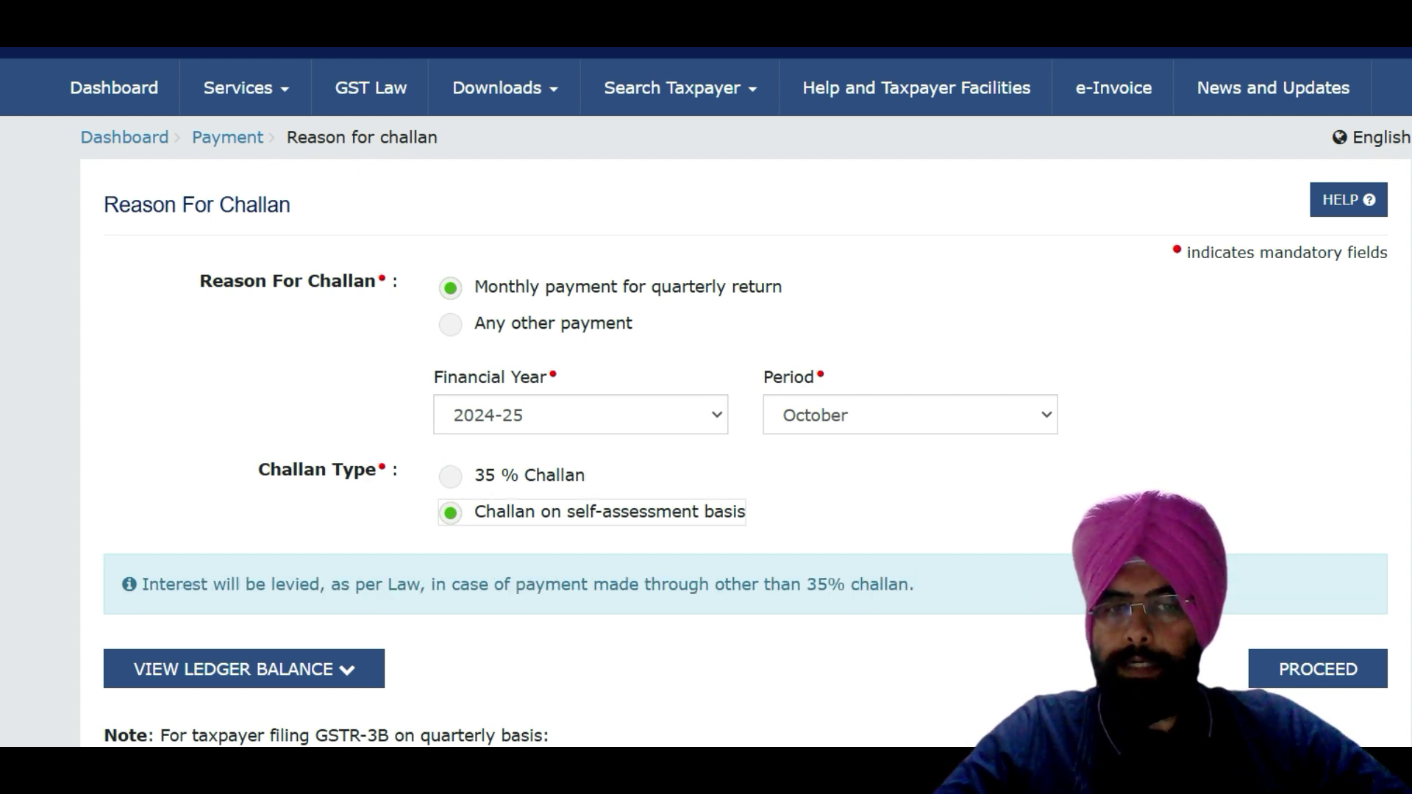